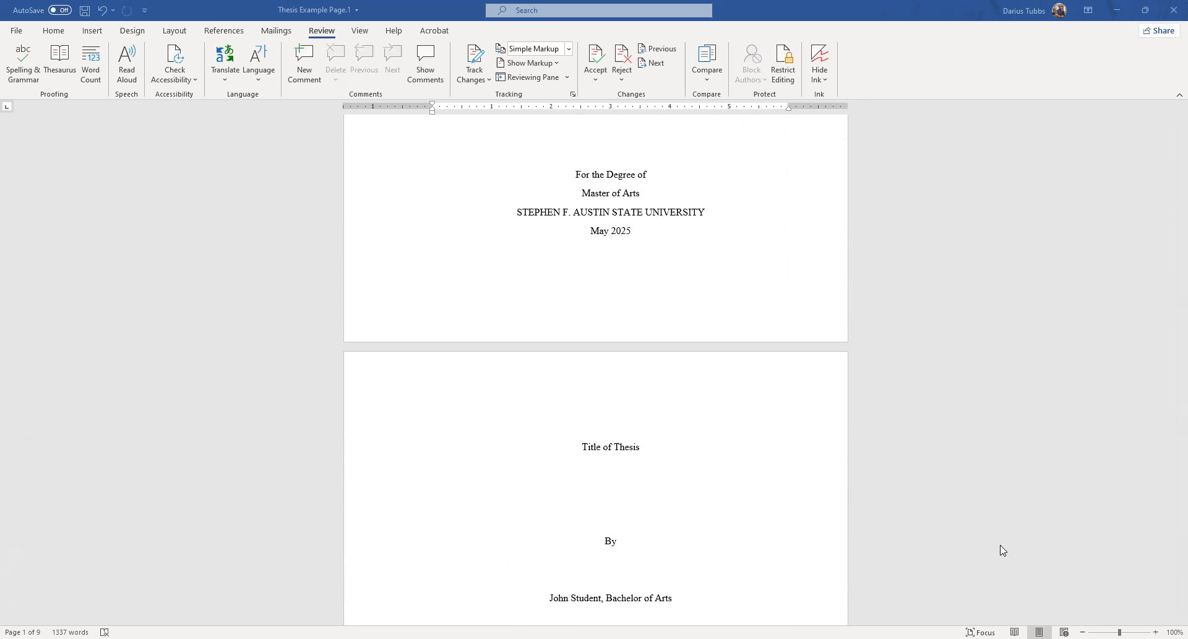
Select the abstract page's heading and body text and open the list of margin presets.
{"action": "scroll", "coordinate": [1002, 549], "scroll_direction": "up", "scroll_amount": 7}
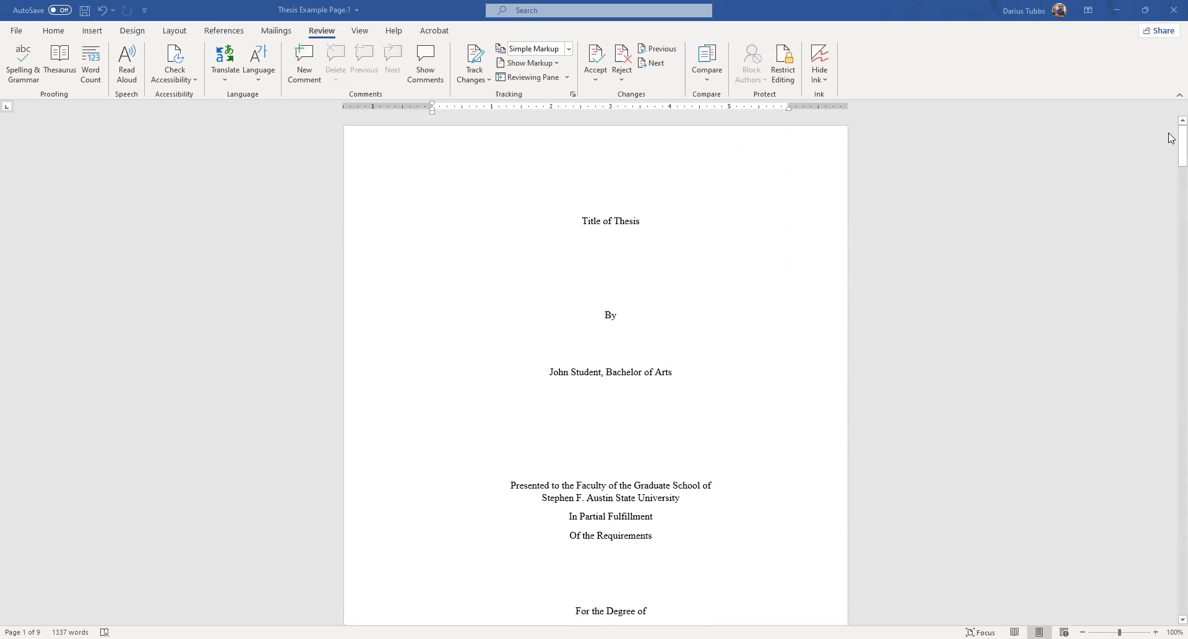
{"action": "scroll", "coordinate": [1171, 198], "scroll_direction": "down", "scroll_amount": 20}
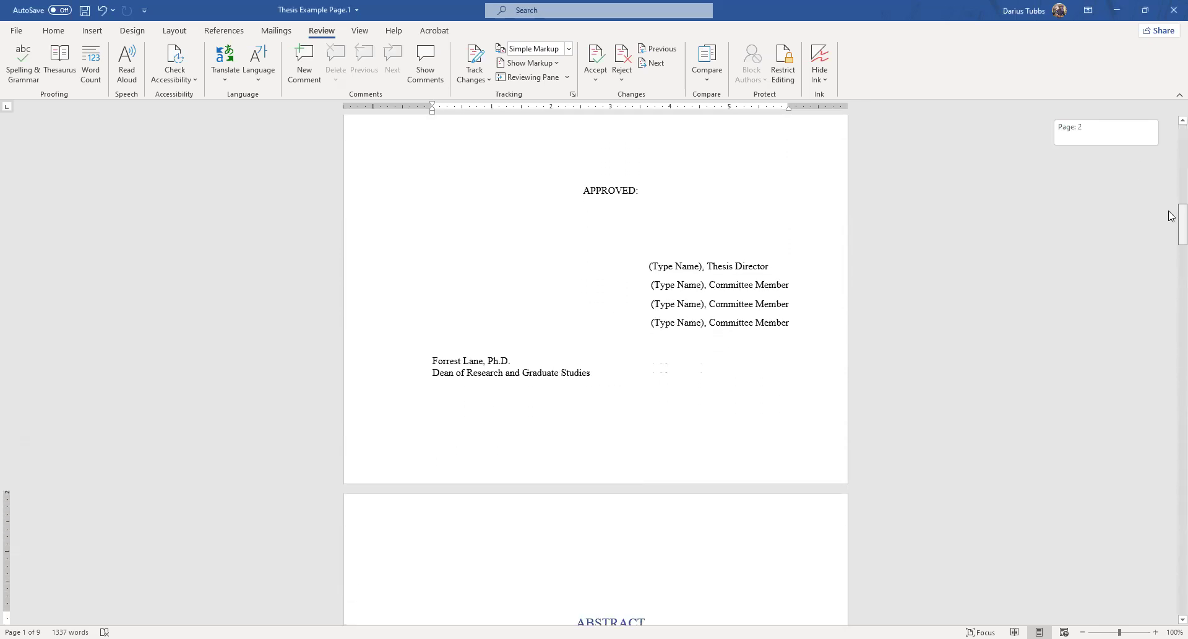
{"action": "scroll", "coordinate": [1171, 215], "scroll_direction": "down", "scroll_amount": 6}
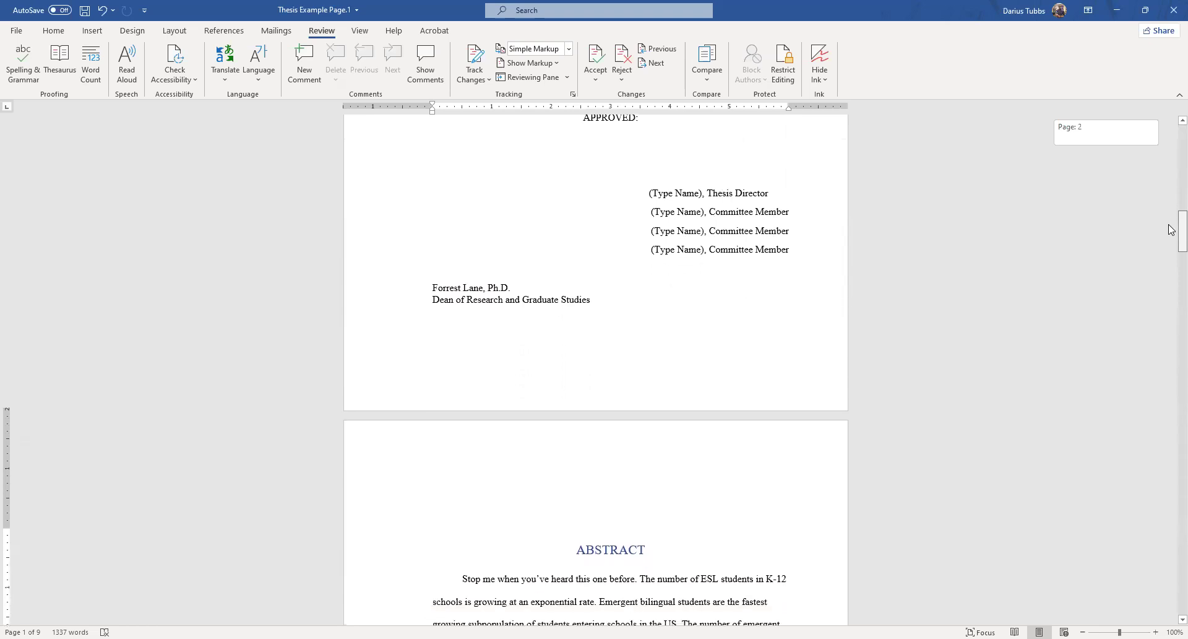
{"action": "scroll", "coordinate": [1172, 261], "scroll_direction": "down", "scroll_amount": 3}
{"action": "scroll", "coordinate": [1171, 247], "scroll_direction": "up", "scroll_amount": 4}
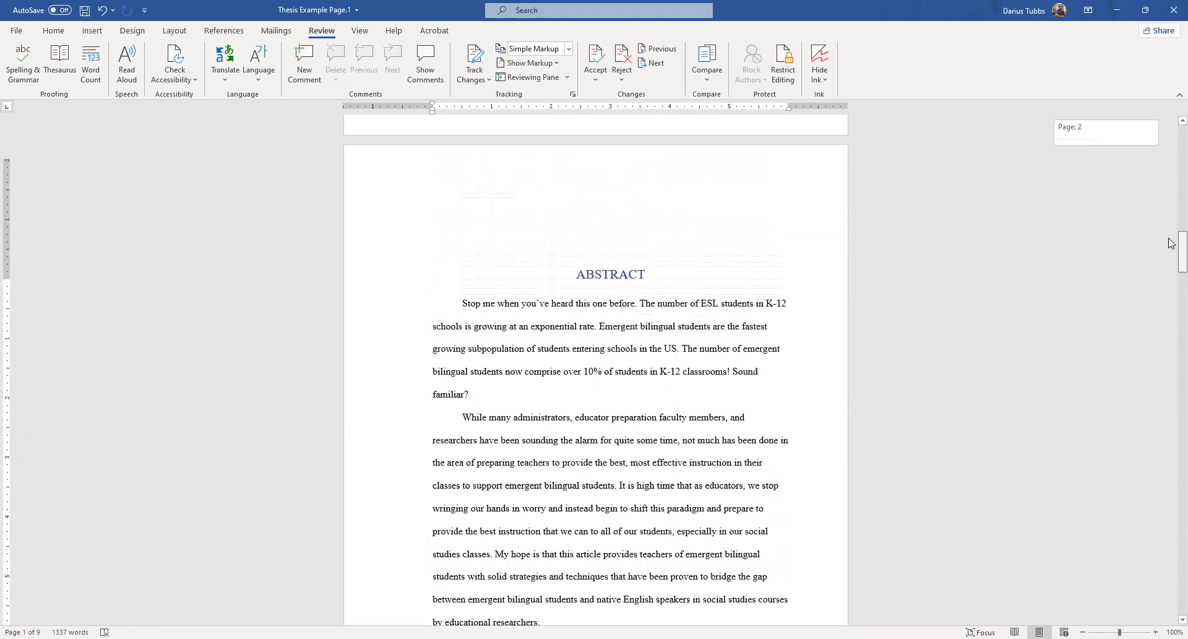
{"action": "left_click", "coordinate": [576, 289]}
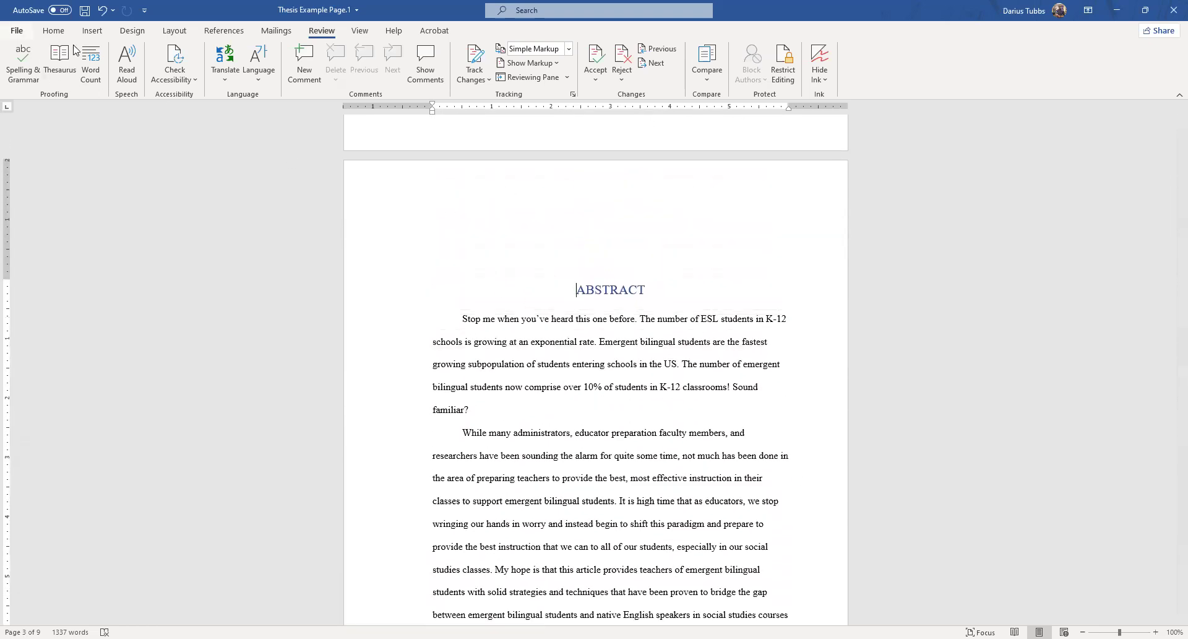
{"action": "left_click", "coordinate": [53, 30]}
{"action": "left_click_drag", "start_coordinate": [477, 227], "coordinate": [773, 622]}
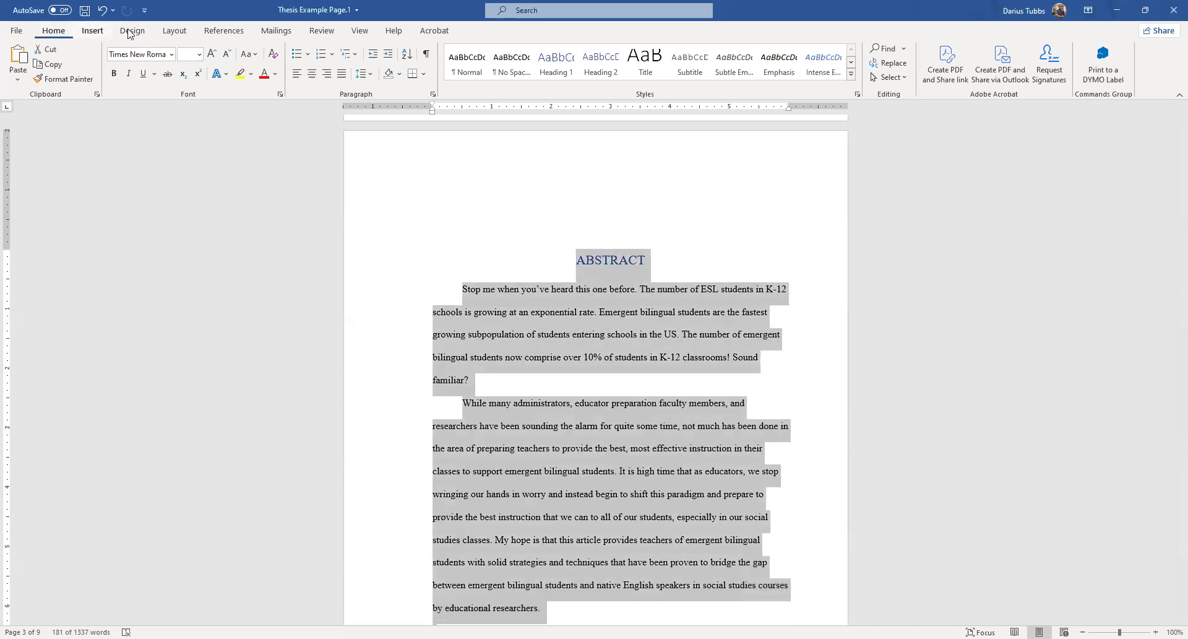
{"action": "left_click", "coordinate": [174, 33]}
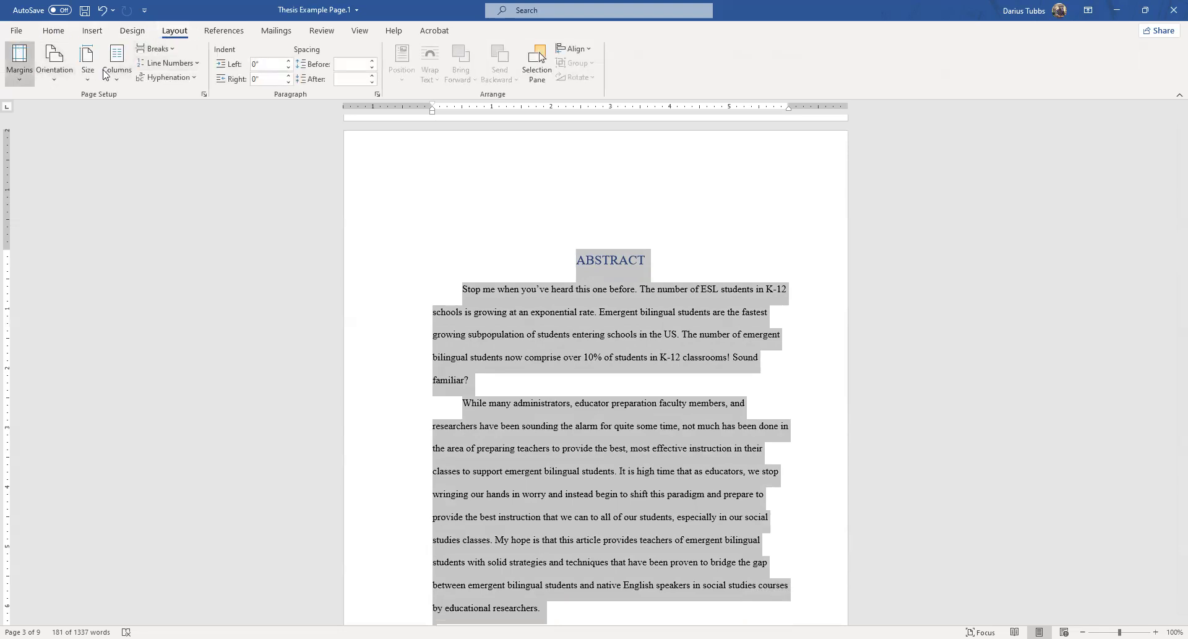
{"action": "left_click", "coordinate": [20, 61]}
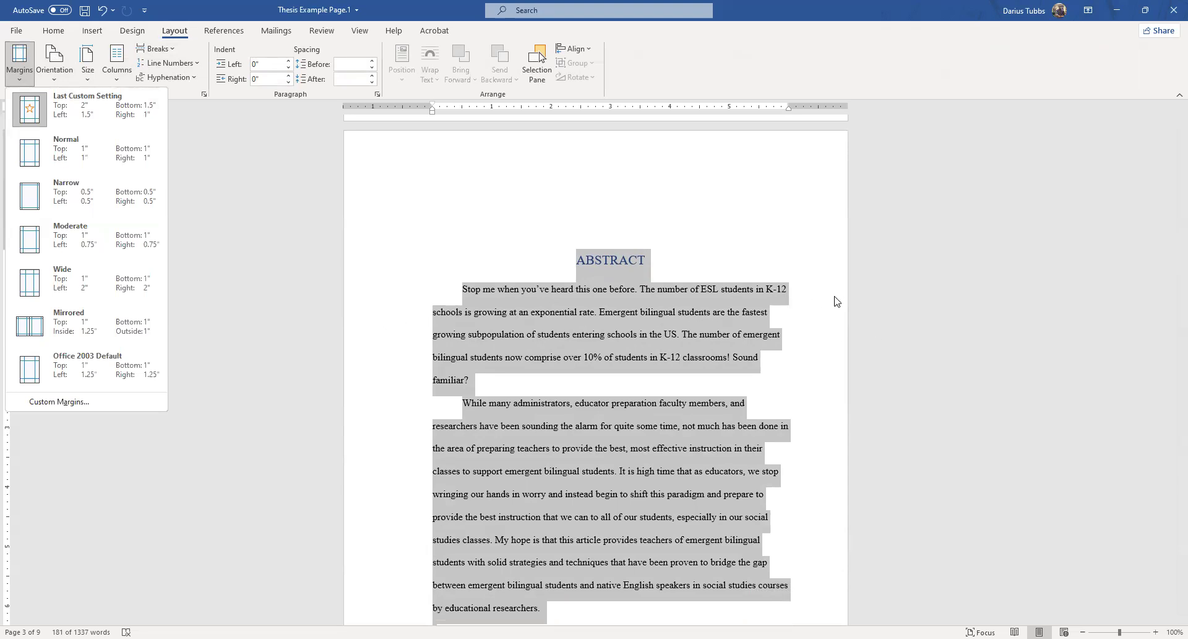
Compare the last custom margin setting with the abstract page's layout and page number, and close the presets.
{"action": "scroll", "coordinate": [832, 301], "scroll_direction": "down", "scroll_amount": 3}
{"action": "scroll", "coordinate": [557, 480], "scroll_direction": "down", "scroll_amount": 5}
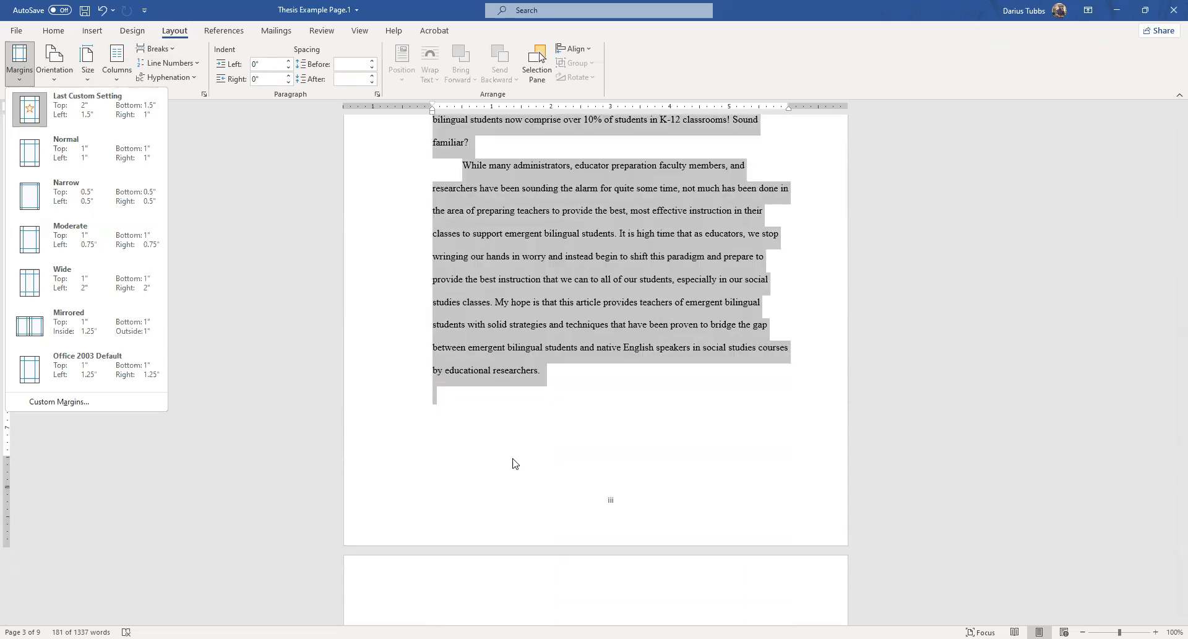
{"action": "scroll", "coordinate": [743, 288], "scroll_direction": "up", "scroll_amount": 5}
{"action": "scroll", "coordinate": [573, 378], "scroll_direction": "down", "scroll_amount": 7}
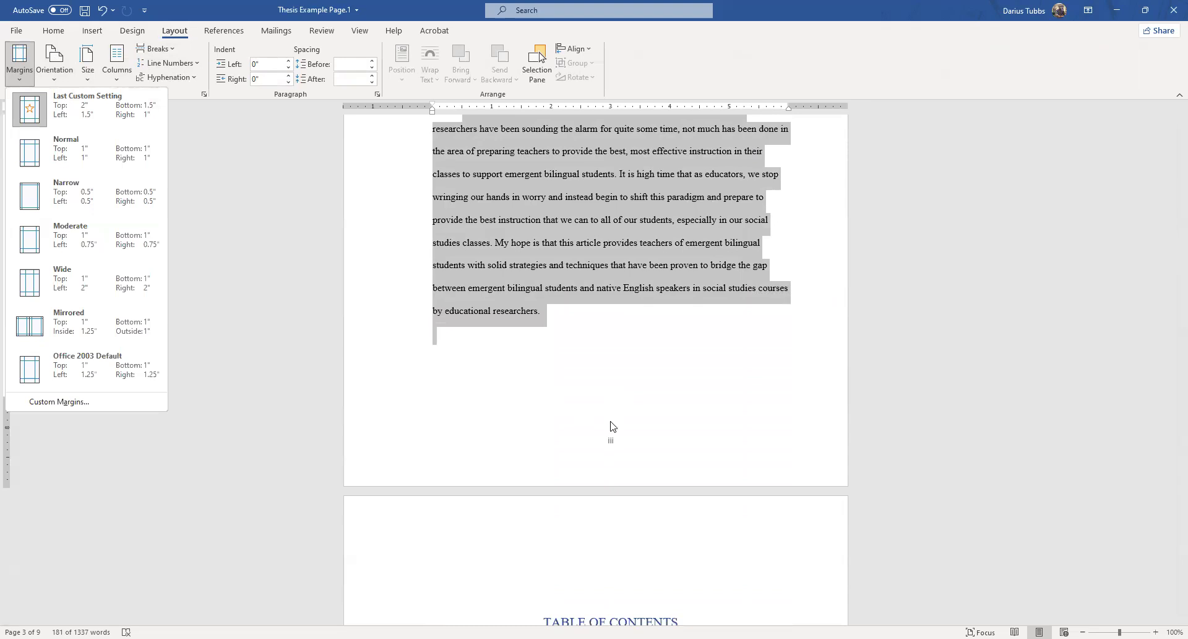
{"action": "scroll", "coordinate": [611, 426], "scroll_direction": "up", "scroll_amount": 10}
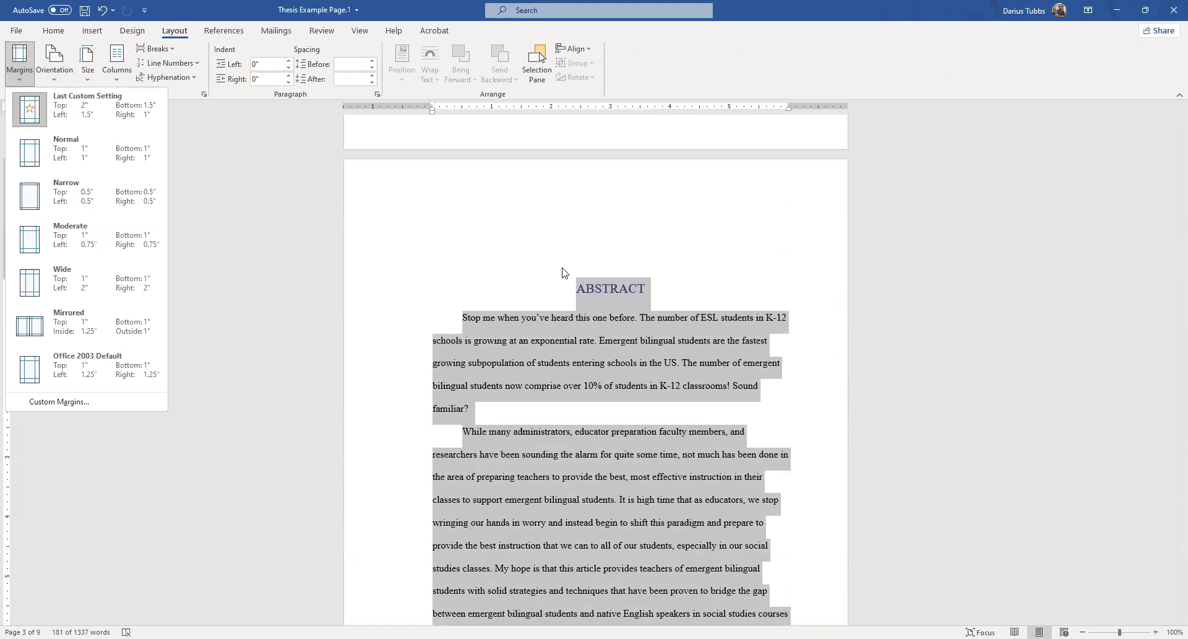
{"action": "left_click", "coordinate": [562, 272]}
Examine the top spacing and page numbering of the abstract, table of contents and first Chapter 1 page.
{"action": "scroll", "coordinate": [588, 308], "scroll_direction": "up", "scroll_amount": 20}
{"action": "scroll", "coordinate": [544, 222], "scroll_direction": "down", "scroll_amount": 20}
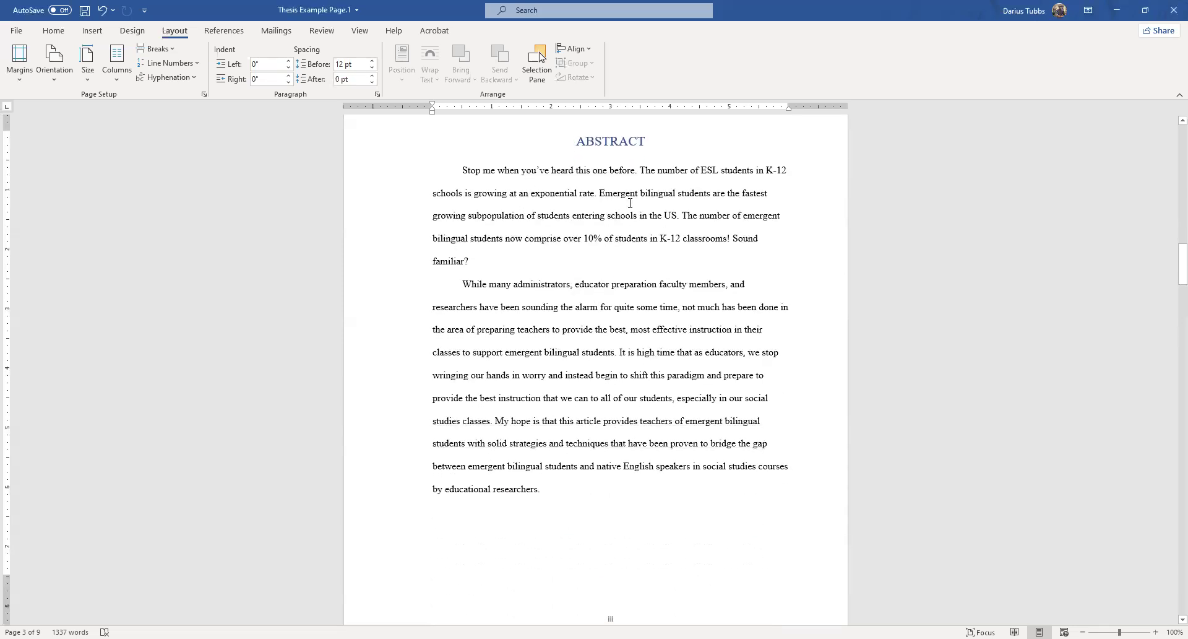
{"action": "scroll", "coordinate": [592, 258], "scroll_direction": "down", "scroll_amount": 15}
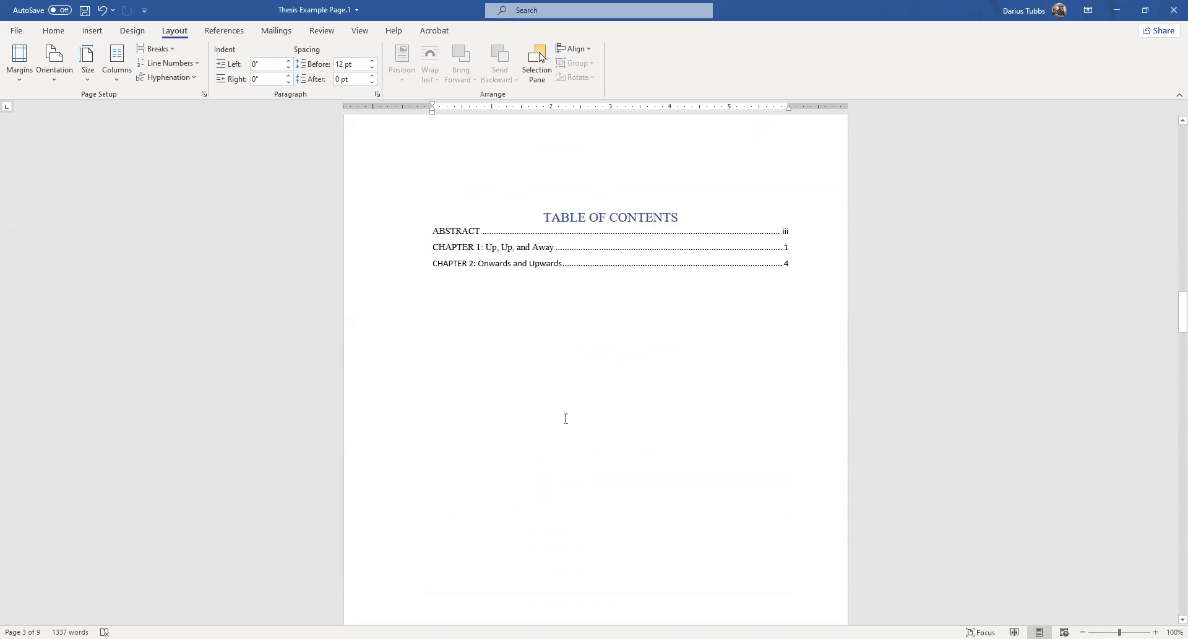
{"action": "scroll", "coordinate": [609, 334], "scroll_direction": "down", "scroll_amount": 15}
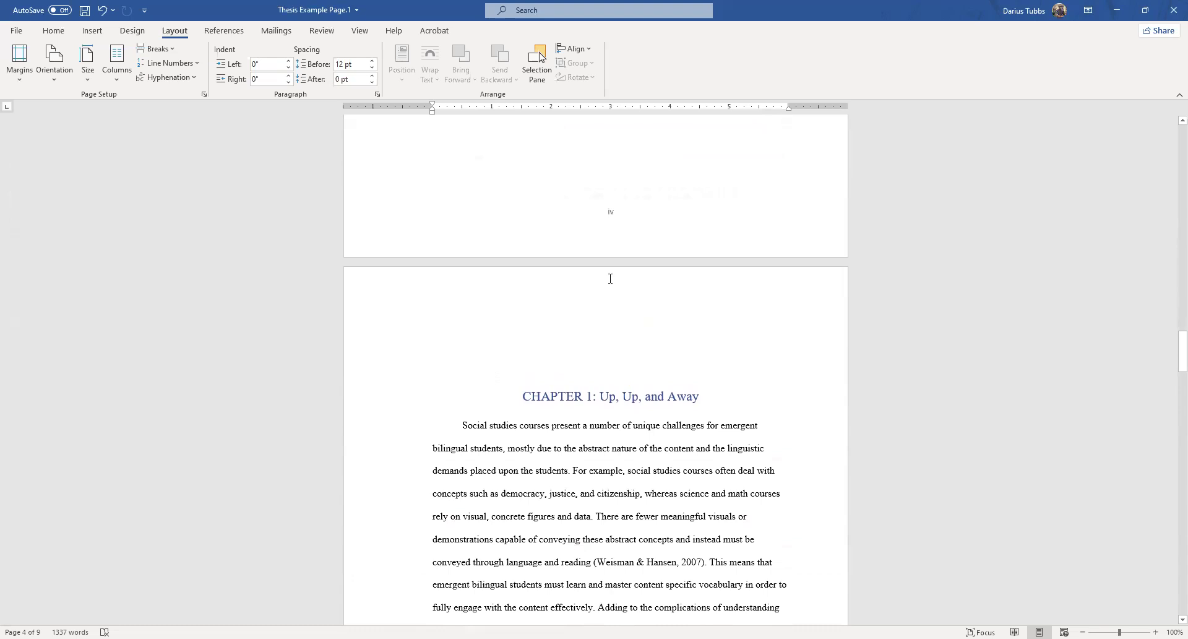
{"action": "scroll", "coordinate": [610, 279], "scroll_direction": "down", "scroll_amount": 3}
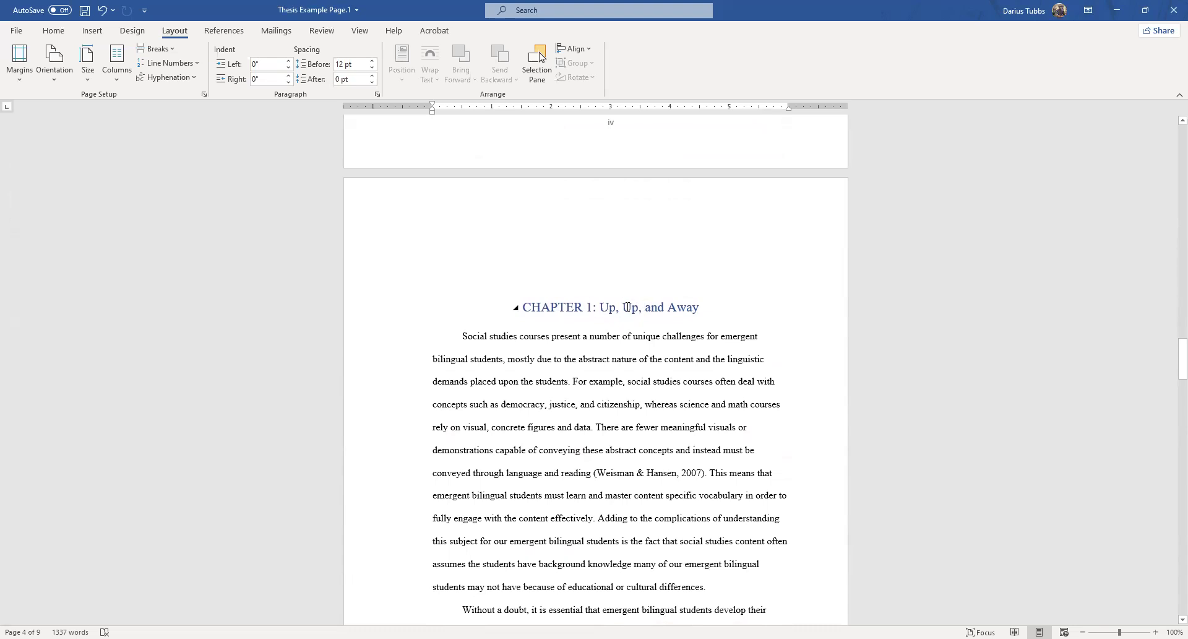
{"action": "scroll", "coordinate": [627, 307], "scroll_direction": "down", "scroll_amount": 5}
{"action": "scroll", "coordinate": [626, 299], "scroll_direction": "up", "scroll_amount": 20}
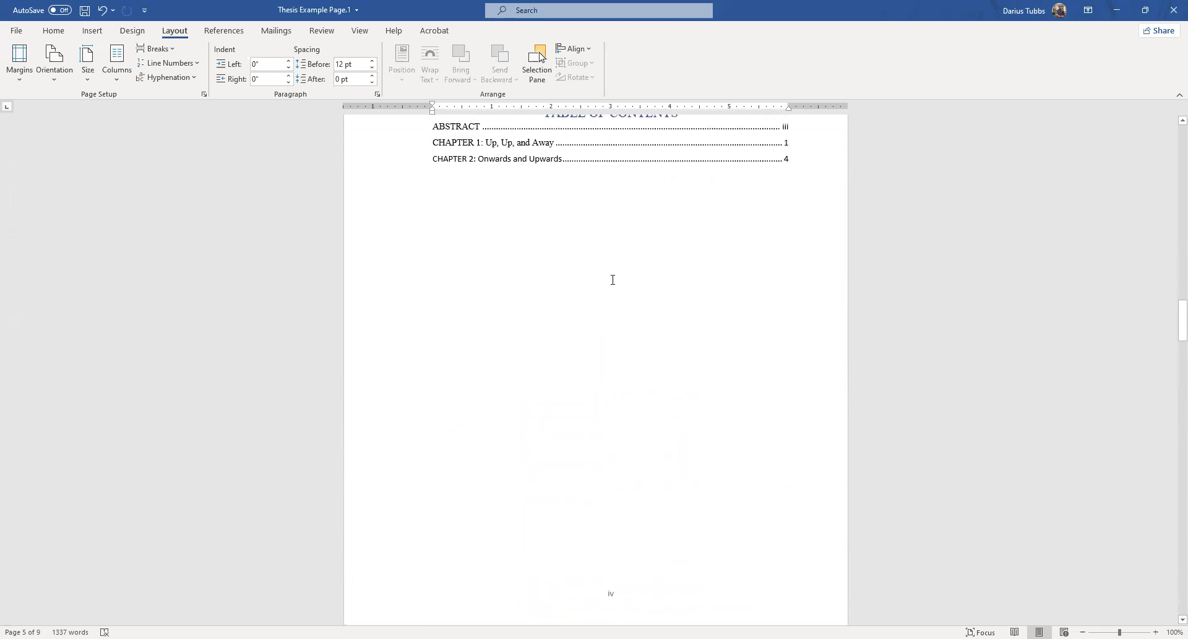
{"action": "scroll", "coordinate": [613, 280], "scroll_direction": "up", "scroll_amount": 7}
{"action": "scroll", "coordinate": [594, 310], "scroll_direction": "down", "scroll_amount": 20}
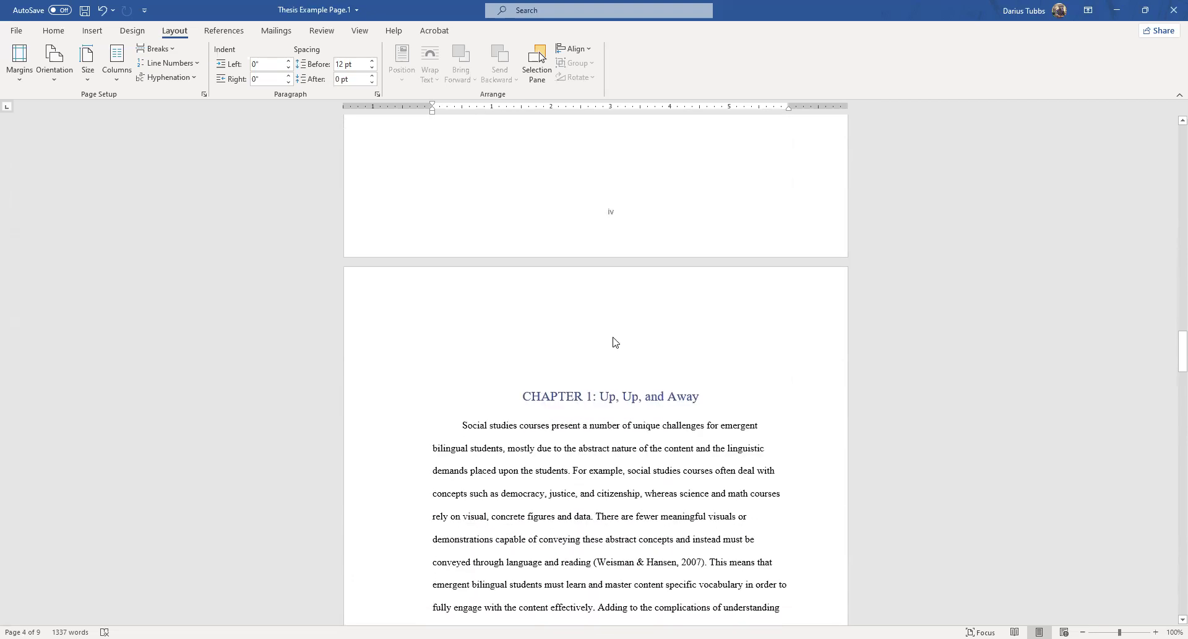
{"action": "scroll", "coordinate": [552, 252], "scroll_direction": "down", "scroll_amount": 2}
{"action": "scroll", "coordinate": [578, 328], "scroll_direction": "down", "scroll_amount": 15}
{"action": "scroll", "coordinate": [575, 322], "scroll_direction": "down", "scroll_amount": 10}
{"action": "scroll", "coordinate": [602, 385], "scroll_direction": "up", "scroll_amount": 20}
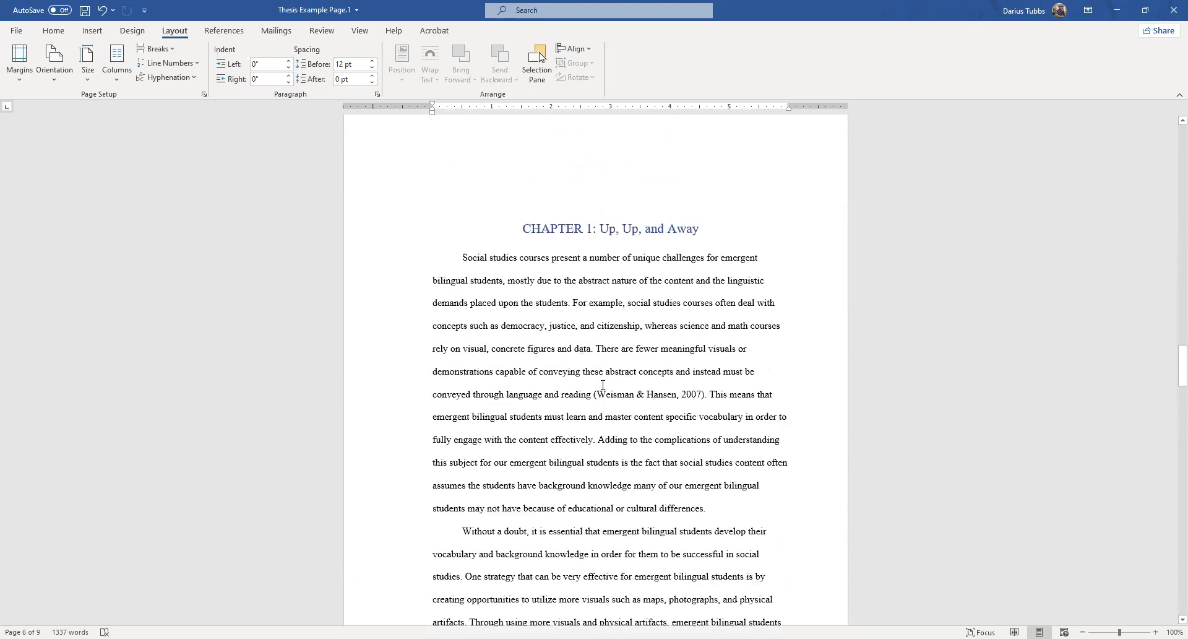
Remove the indent before "ideas more accessible" at the start of Chapter 1's second page.
{"action": "scroll", "coordinate": [594, 396], "scroll_direction": "down", "scroll_amount": 20}
{"action": "scroll", "coordinate": [586, 419], "scroll_direction": "up", "scroll_amount": 7}
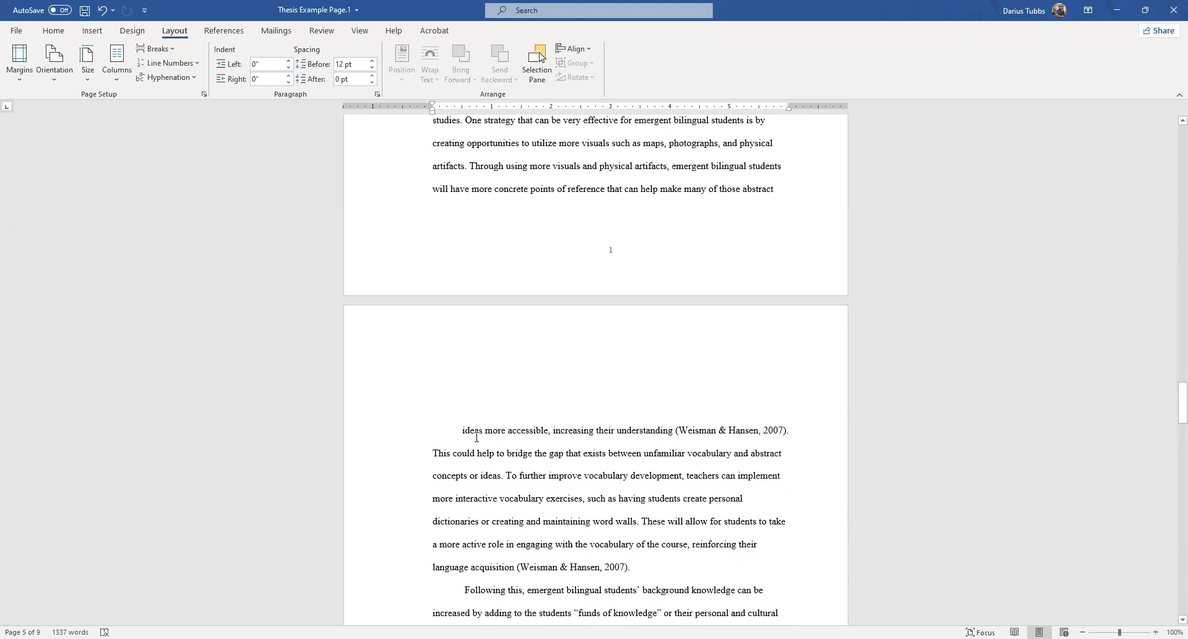
{"action": "left_click", "coordinate": [456, 425]}
{"action": "key", "text": "BackSpace"}
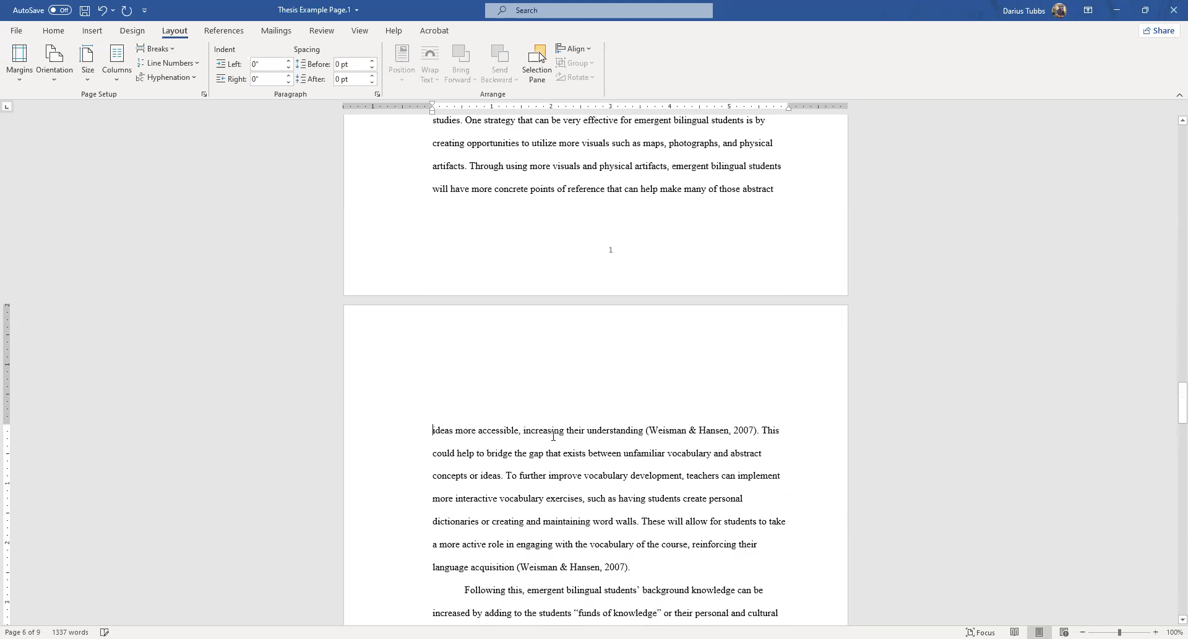
Check the margin presets and compare the layout of Chapter 1's first and second pages.
{"action": "scroll", "coordinate": [540, 454], "scroll_direction": "down", "scroll_amount": 2}
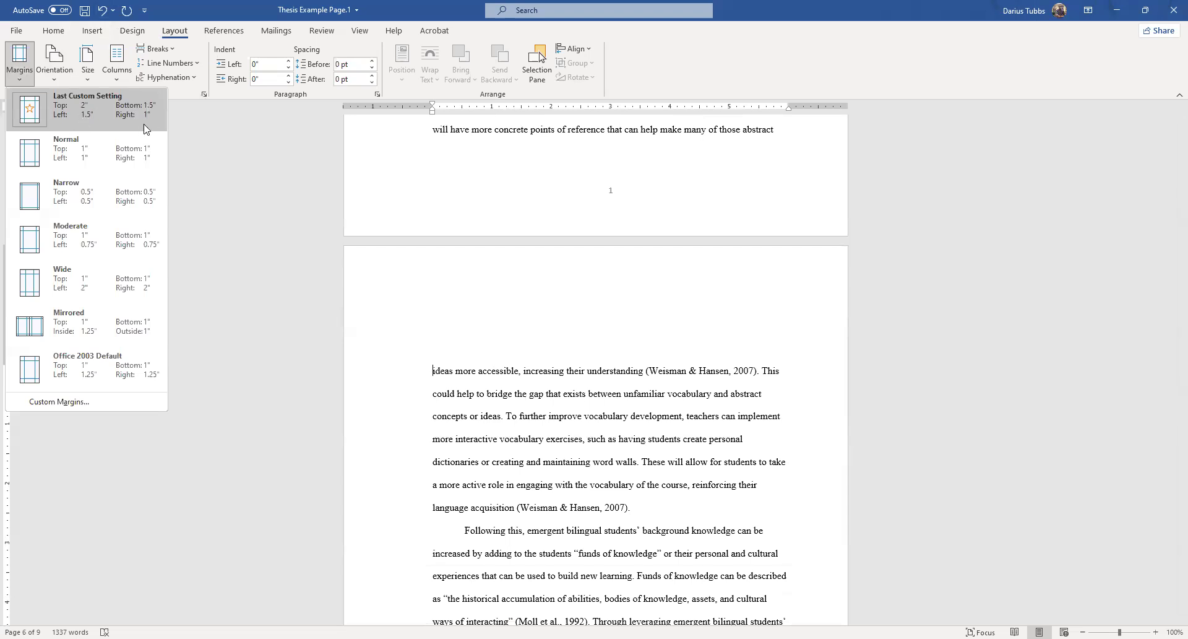
{"action": "scroll", "coordinate": [604, 459], "scroll_direction": "down", "scroll_amount": 2}
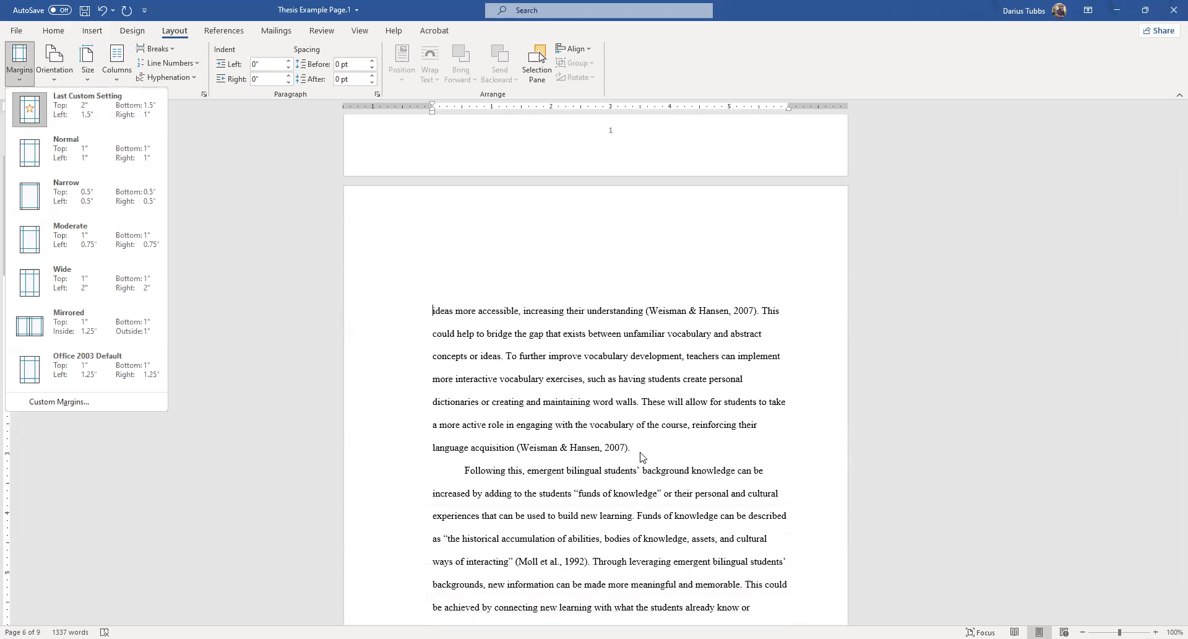
{"action": "left_click", "coordinate": [231, 204]}
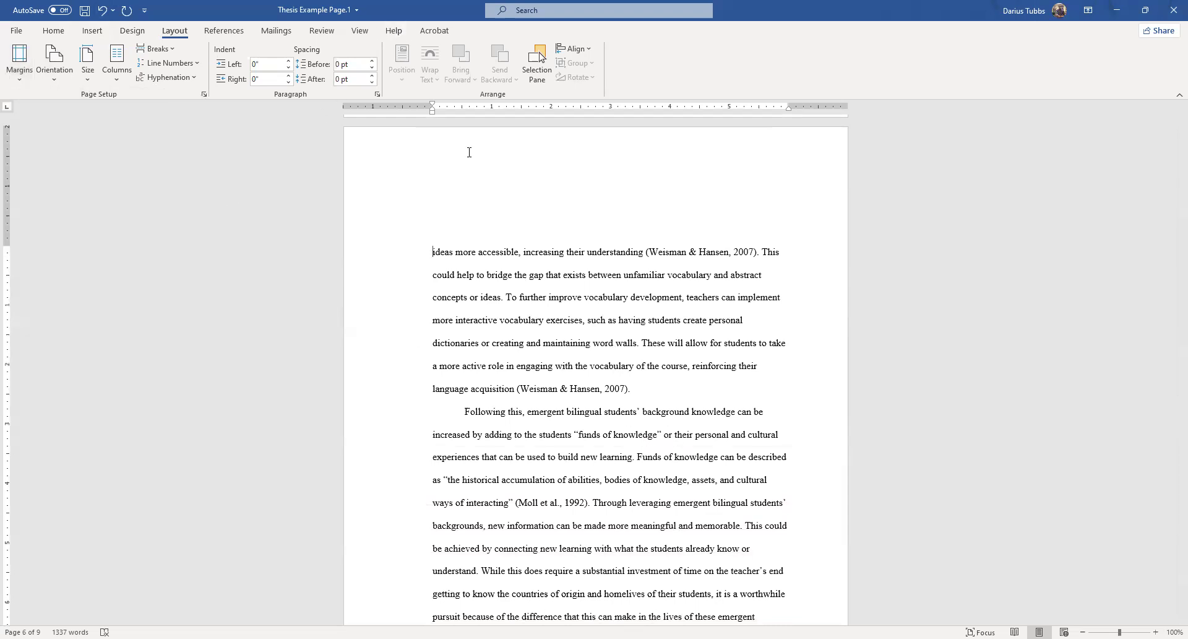
{"action": "scroll", "coordinate": [631, 257], "scroll_direction": "up", "scroll_amount": 3}
{"action": "scroll", "coordinate": [680, 272], "scroll_direction": "up", "scroll_amount": 7}
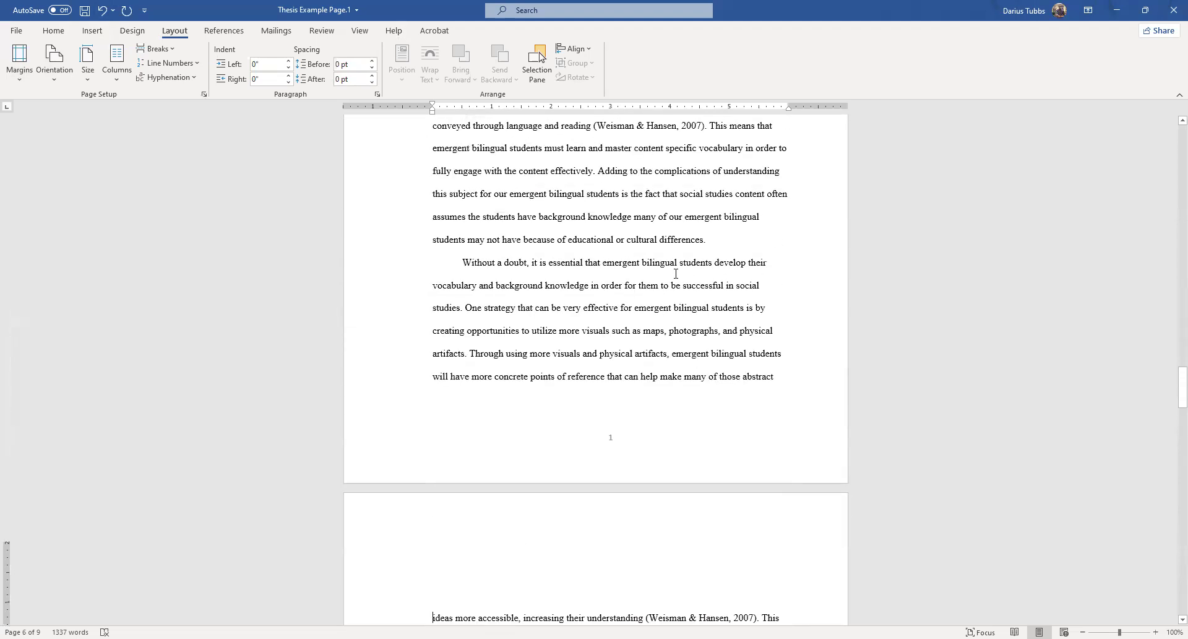
{"action": "scroll", "coordinate": [495, 194], "scroll_direction": "down", "scroll_amount": 8}
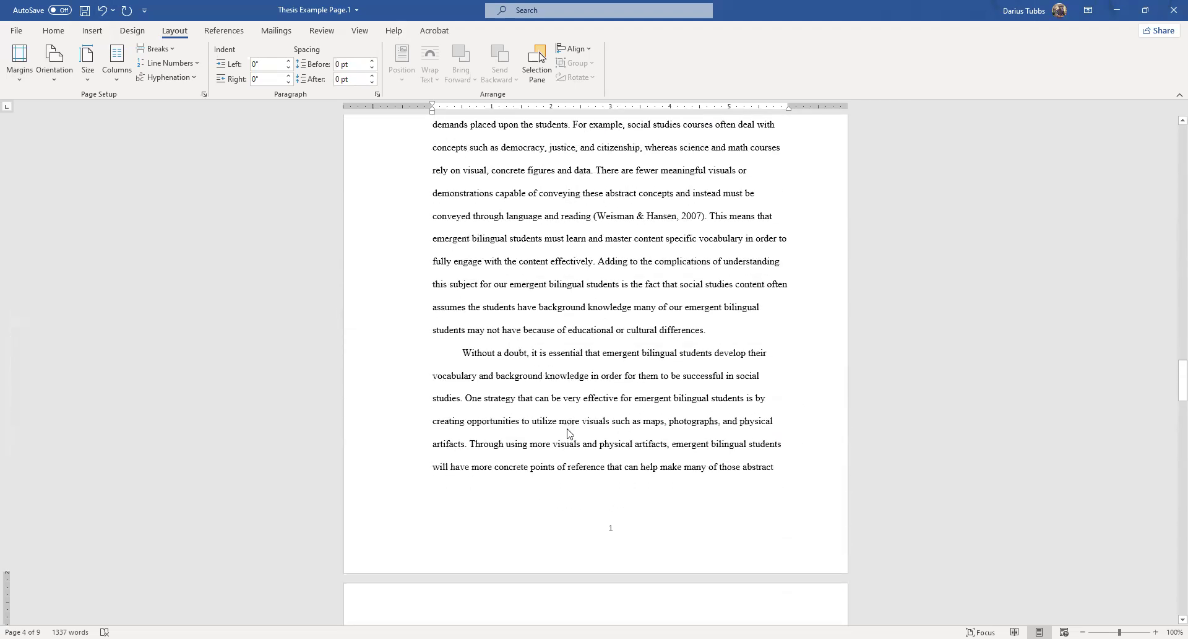
{"action": "scroll", "coordinate": [440, 399], "scroll_direction": "down", "scroll_amount": 5}
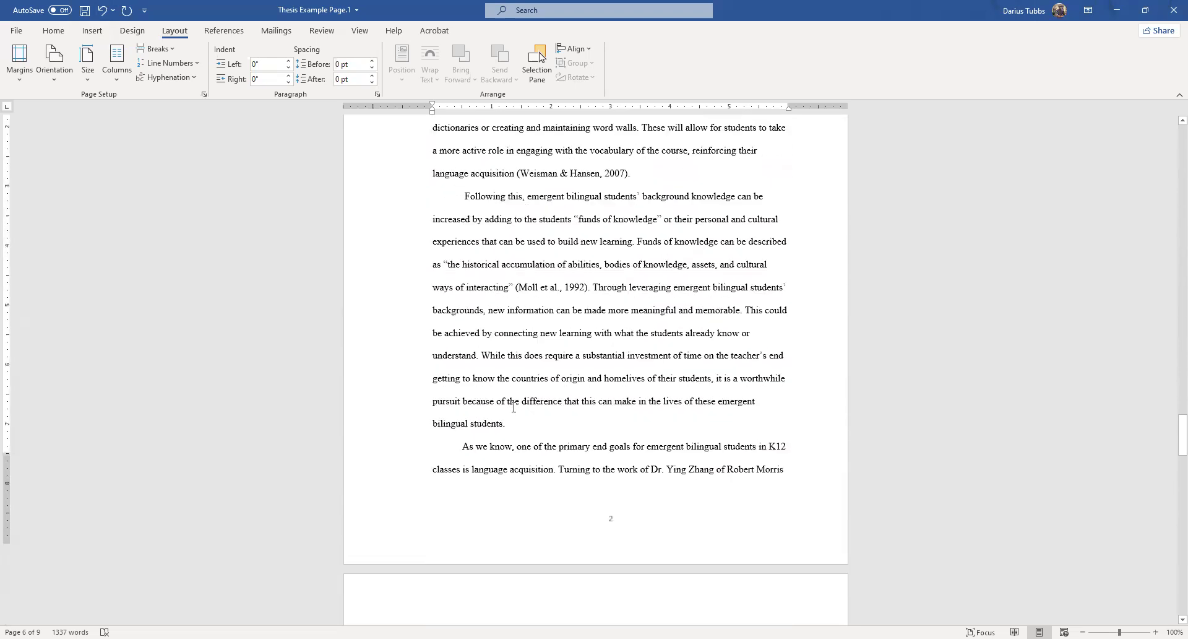
{"action": "scroll", "coordinate": [443, 262], "scroll_direction": "up", "scroll_amount": 5}
{"action": "scroll", "coordinate": [444, 262], "scroll_direction": "down", "scroll_amount": 2}
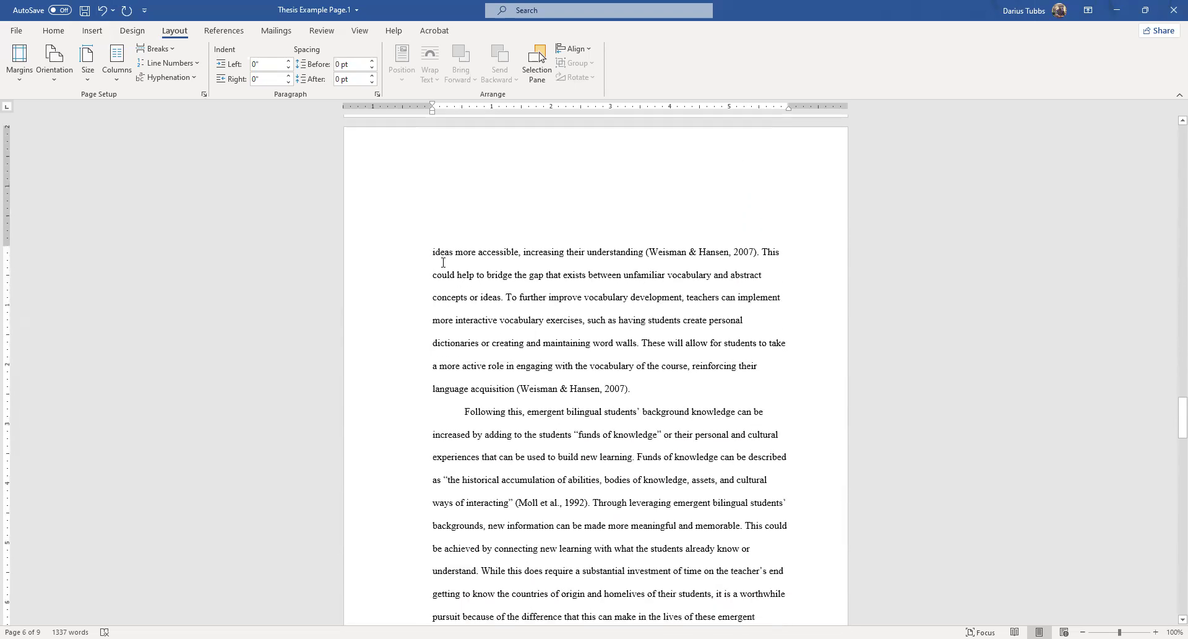
Set the top margin to 1.5" for only the selected text of Chapter 1's second page.
{"action": "left_click_drag", "start_coordinate": [429, 252], "coordinate": [598, 575]}
{"action": "scroll", "coordinate": [780, 562], "scroll_direction": "down", "scroll_amount": 1}
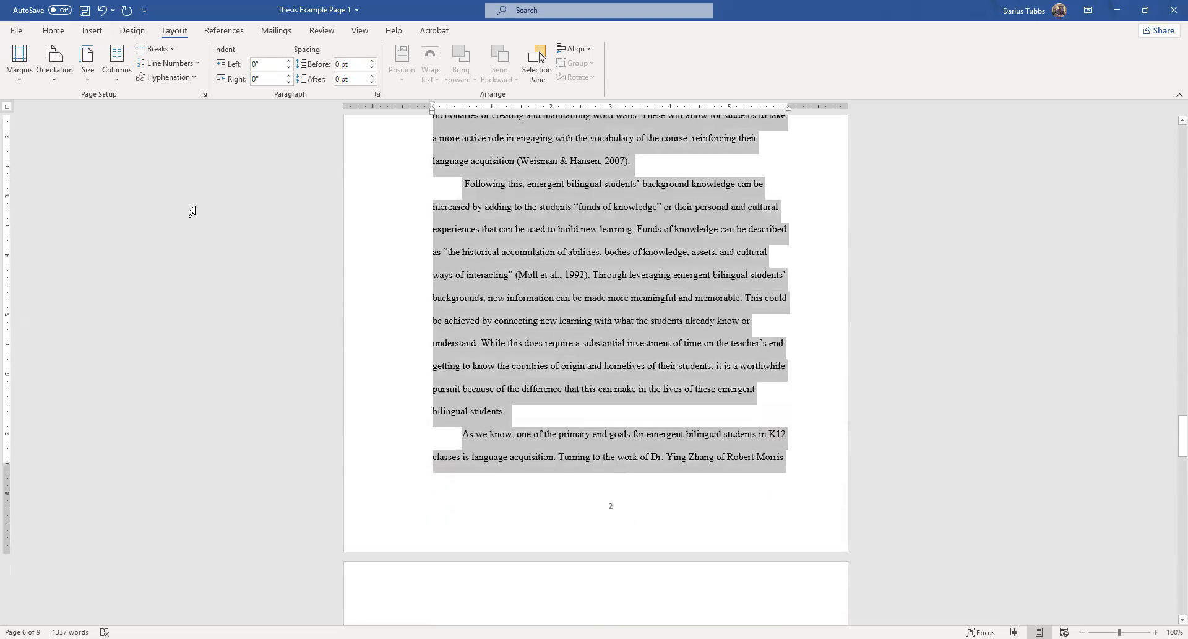
{"action": "scroll", "coordinate": [192, 212], "scroll_direction": "up", "scroll_amount": 5}
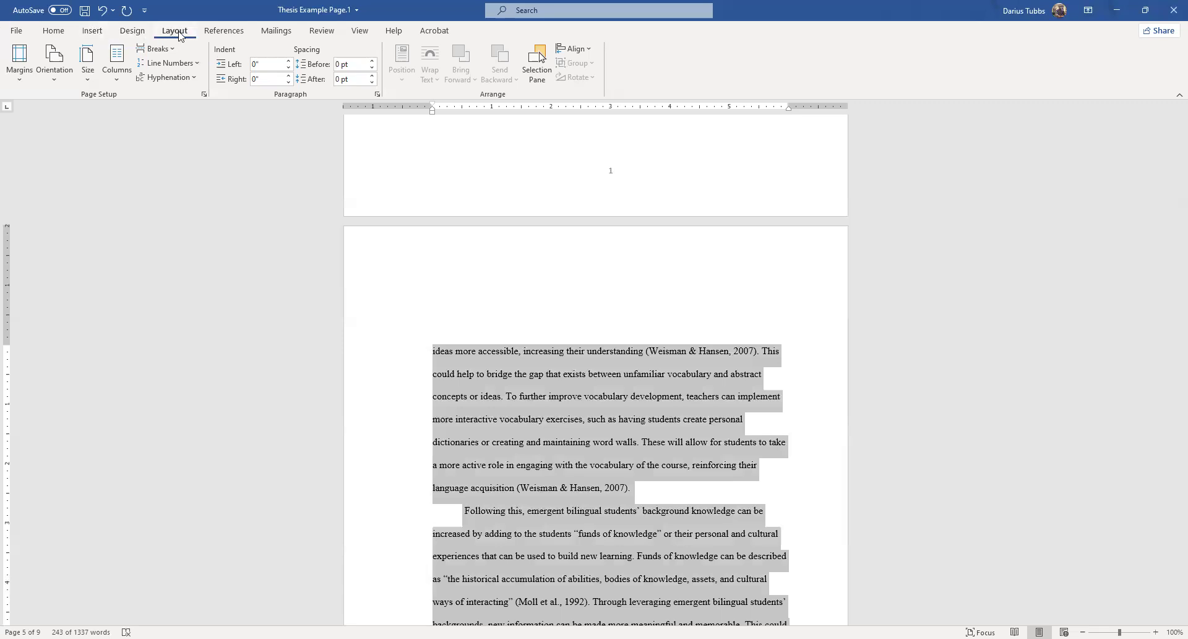
{"action": "left_click", "coordinate": [203, 94]}
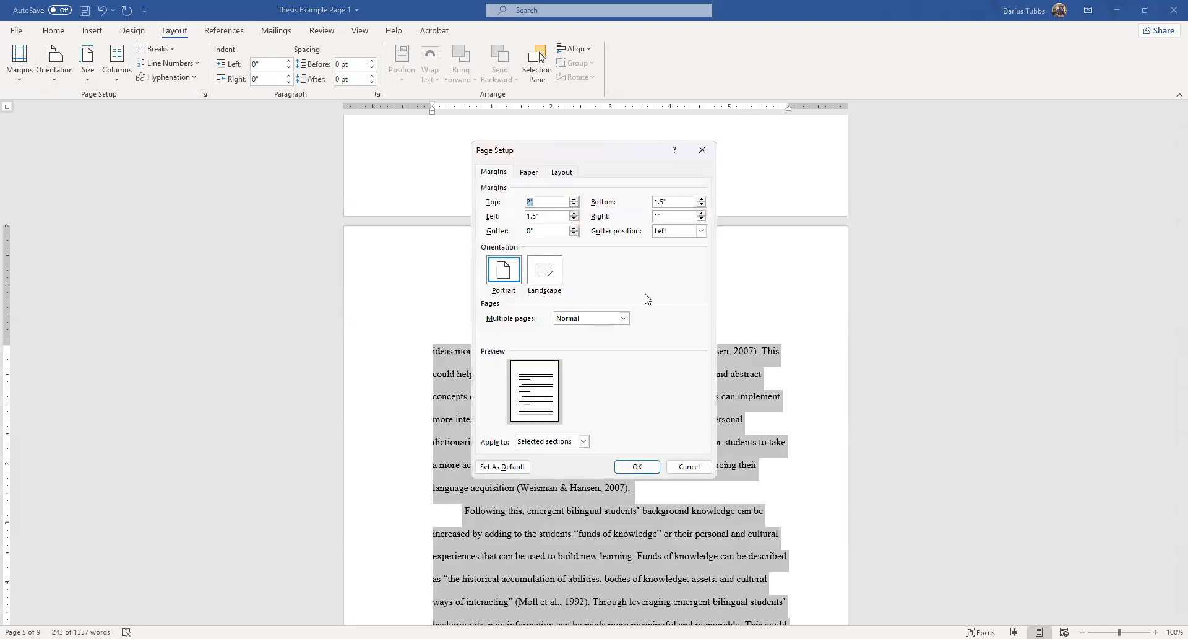
{"action": "left_click", "coordinate": [575, 205]}
{"action": "left_click", "coordinate": [575, 204]}
{"action": "left_click", "coordinate": [574, 205]}
{"action": "left_click", "coordinate": [575, 205]}
{"action": "left_click", "coordinate": [583, 442]}
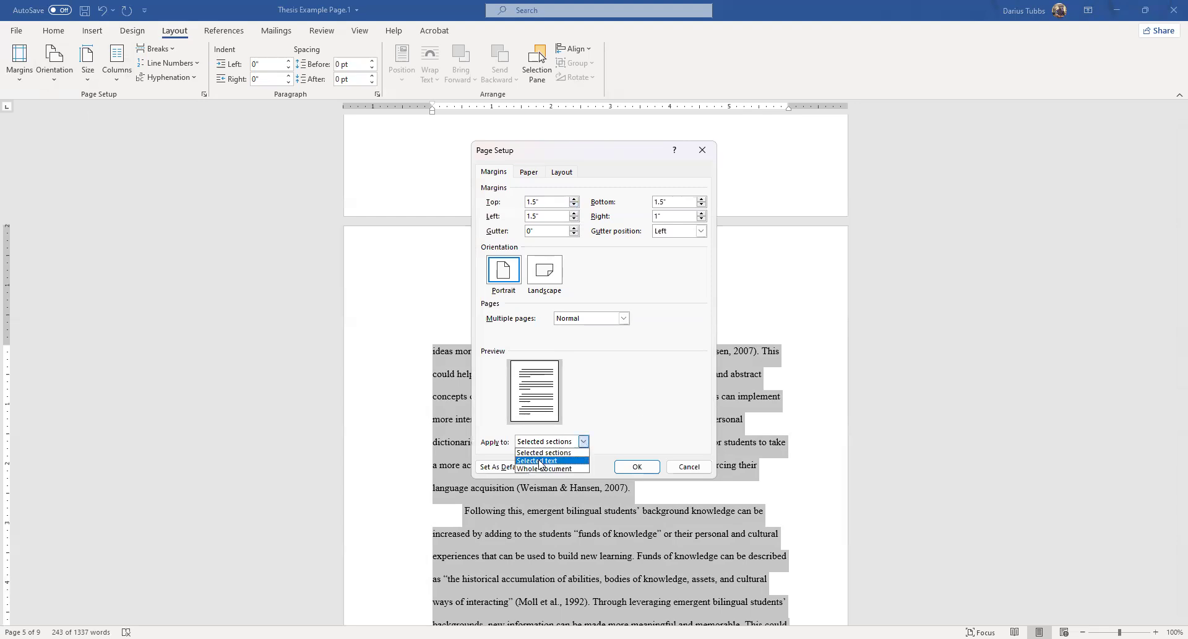
{"action": "left_click", "coordinate": [538, 461]}
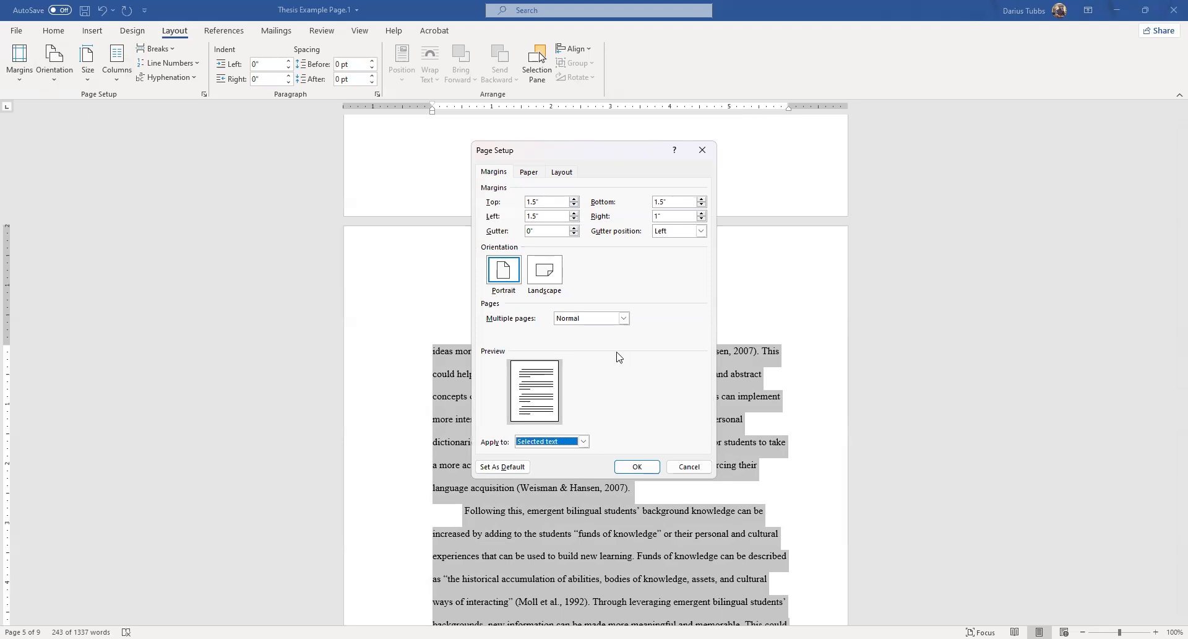
{"action": "left_click", "coordinate": [637, 467]}
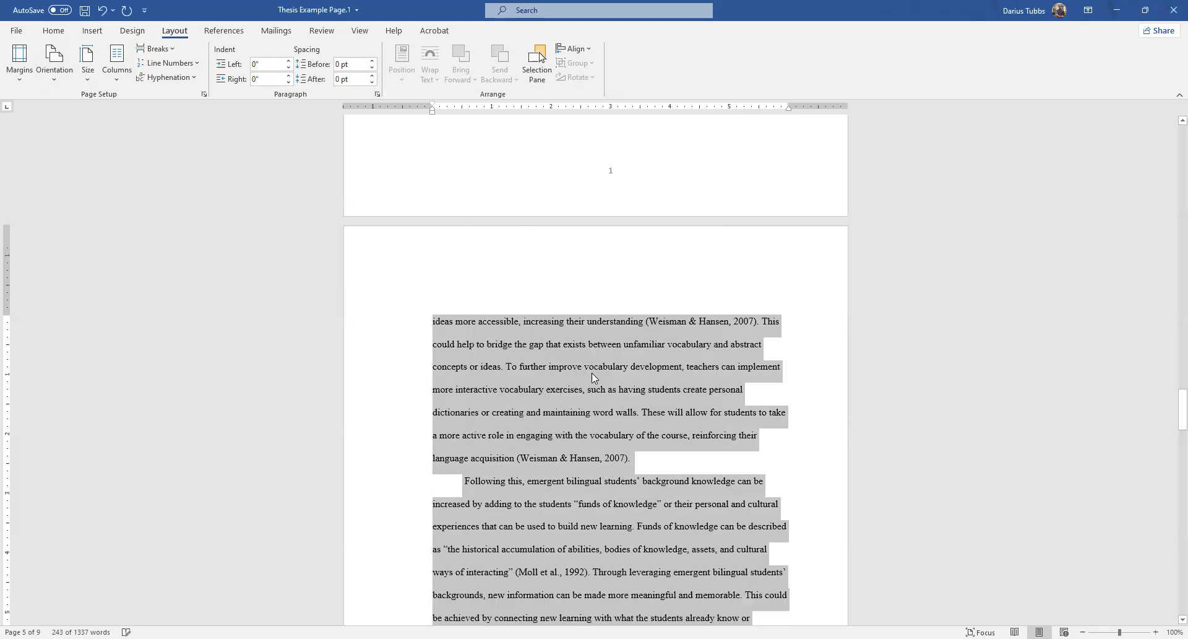
{"action": "scroll", "coordinate": [563, 334], "scroll_direction": "down", "scroll_amount": 13}
{"action": "scroll", "coordinate": [551, 319], "scroll_direction": "up", "scroll_amount": 10}
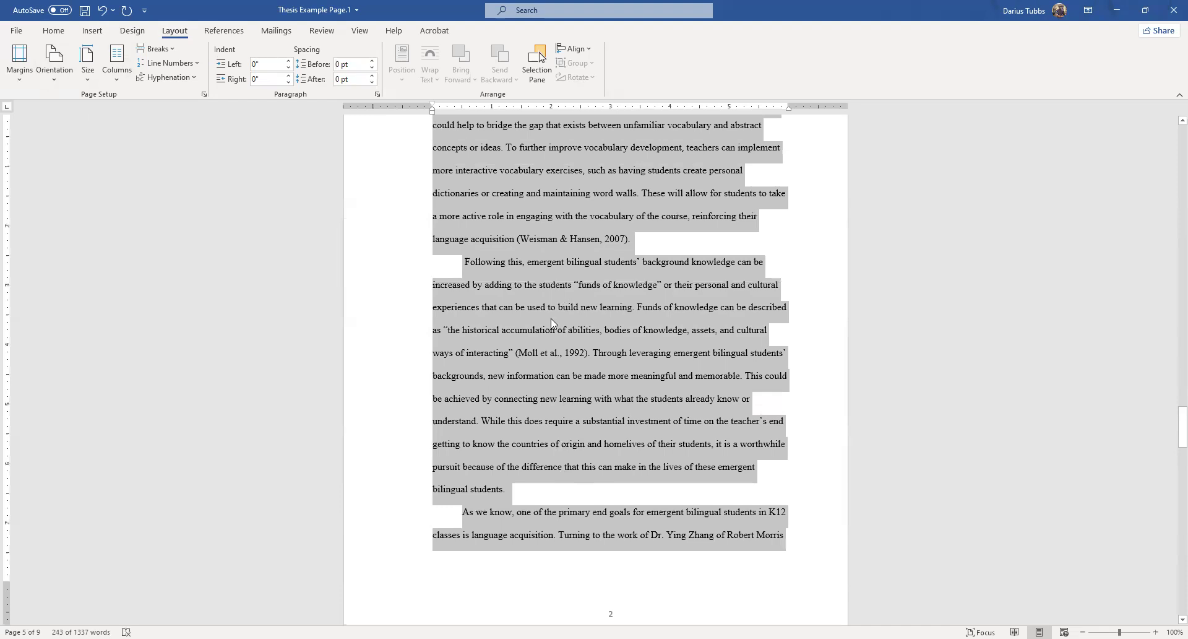
Examine the top spacing of Chapter 1's second and third pages and the opening page of Chapter 2.
{"action": "scroll", "coordinate": [461, 233], "scroll_direction": "up", "scroll_amount": 3}
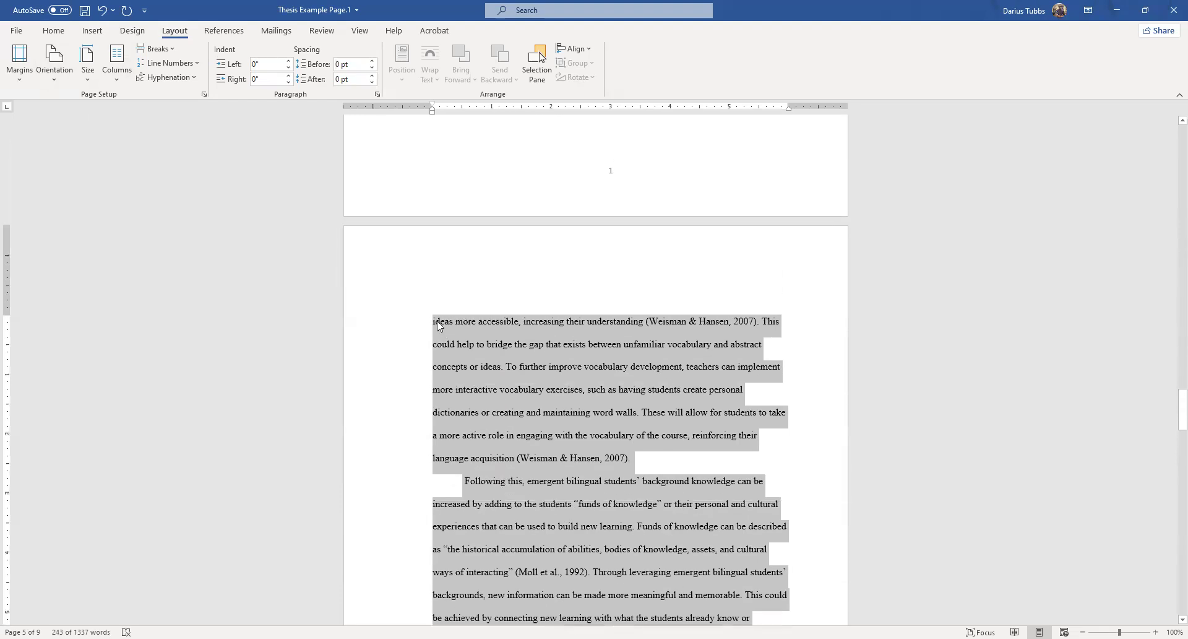
{"action": "scroll", "coordinate": [438, 325], "scroll_direction": "up", "scroll_amount": 3}
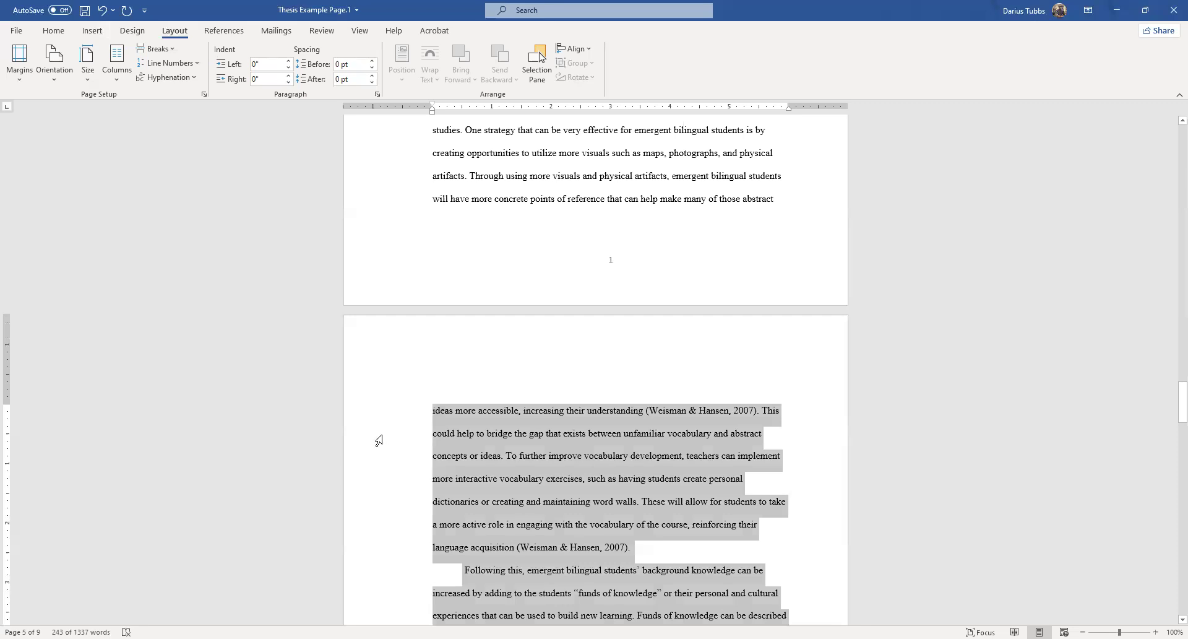
{"action": "scroll", "coordinate": [828, 417], "scroll_direction": "down", "scroll_amount": 20}
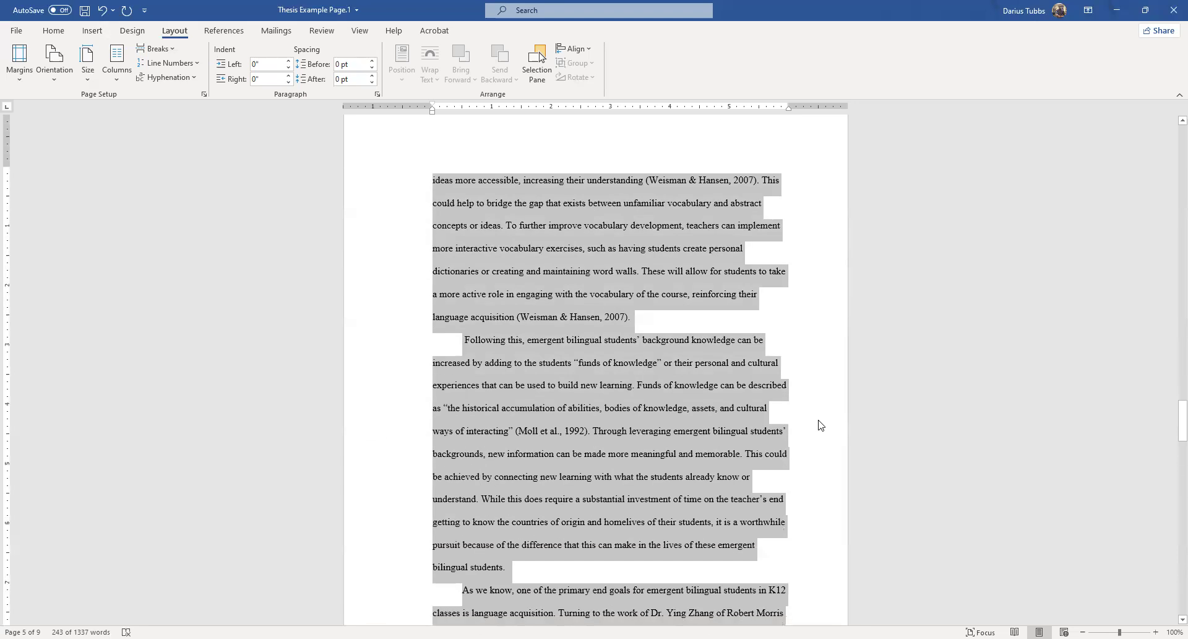
{"action": "scroll", "coordinate": [605, 430], "scroll_direction": "down", "scroll_amount": 4}
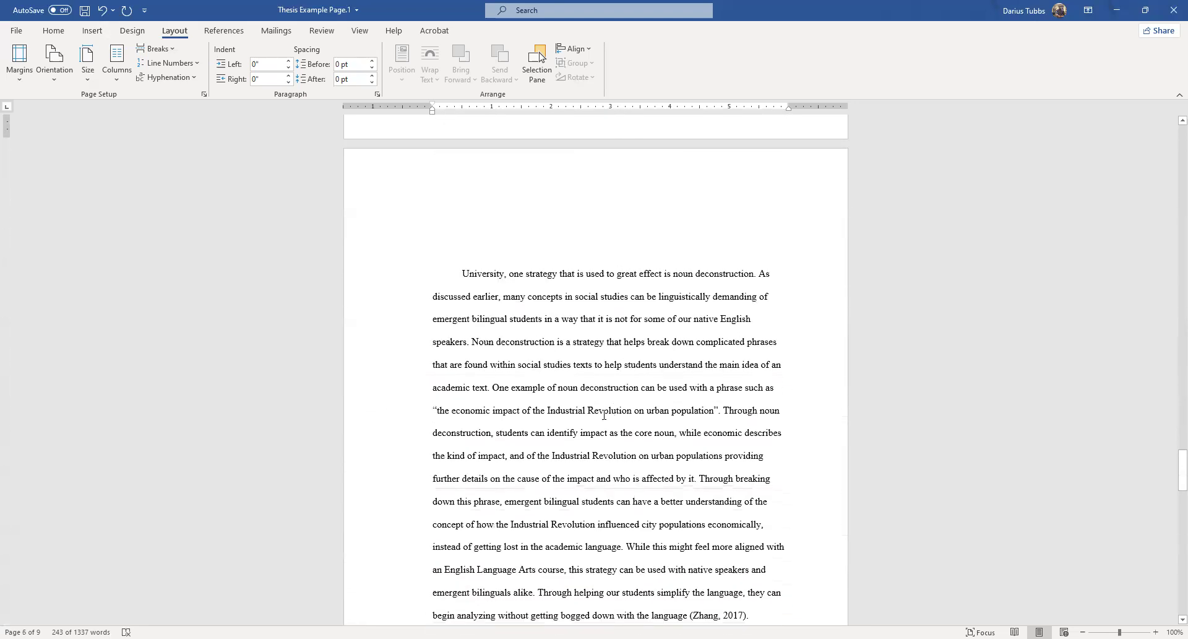
{"action": "scroll", "coordinate": [582, 358], "scroll_direction": "up", "scroll_amount": 4}
{"action": "left_click", "coordinate": [494, 387]}
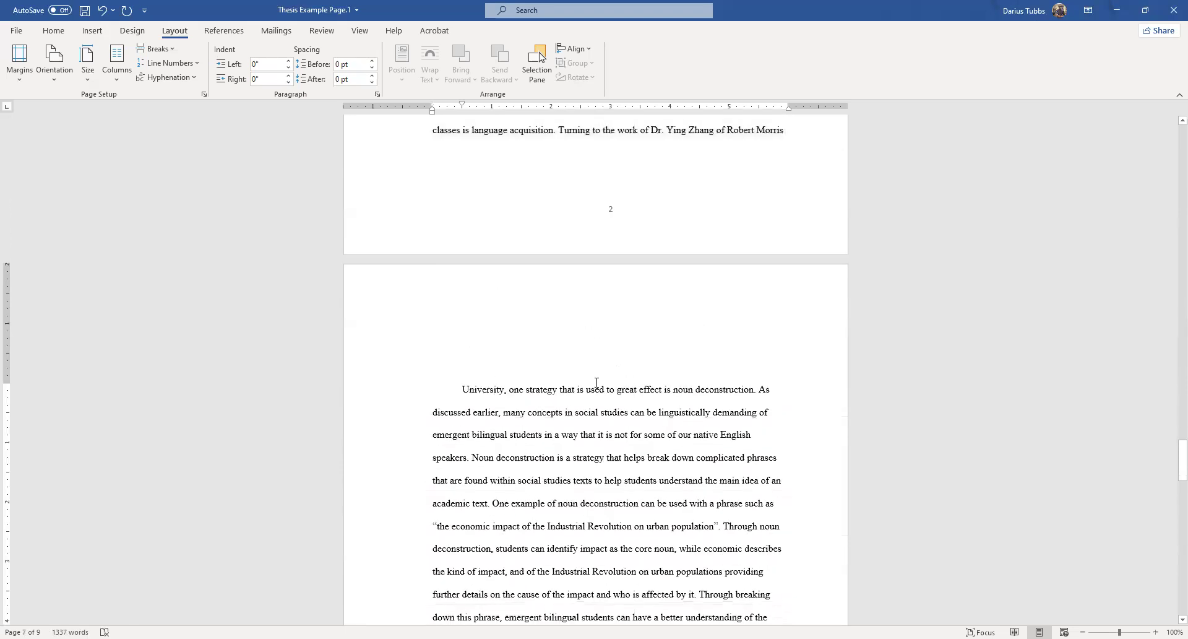
{"action": "scroll", "coordinate": [633, 392], "scroll_direction": "down", "scroll_amount": 20}
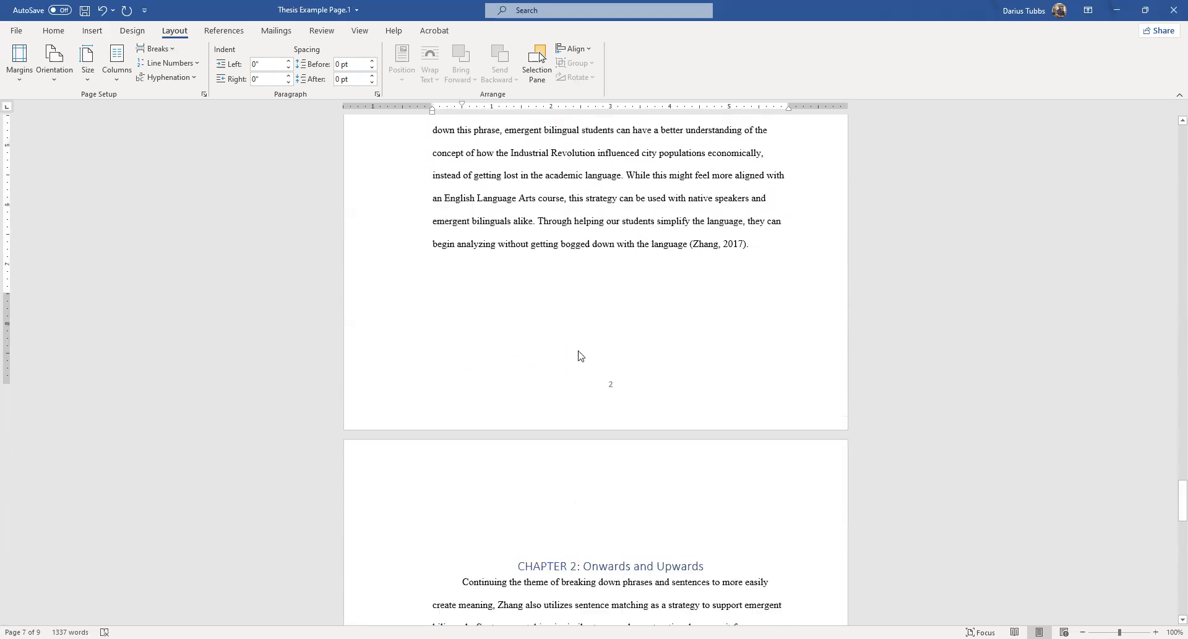
{"action": "scroll", "coordinate": [584, 380], "scroll_direction": "up", "scroll_amount": 15}
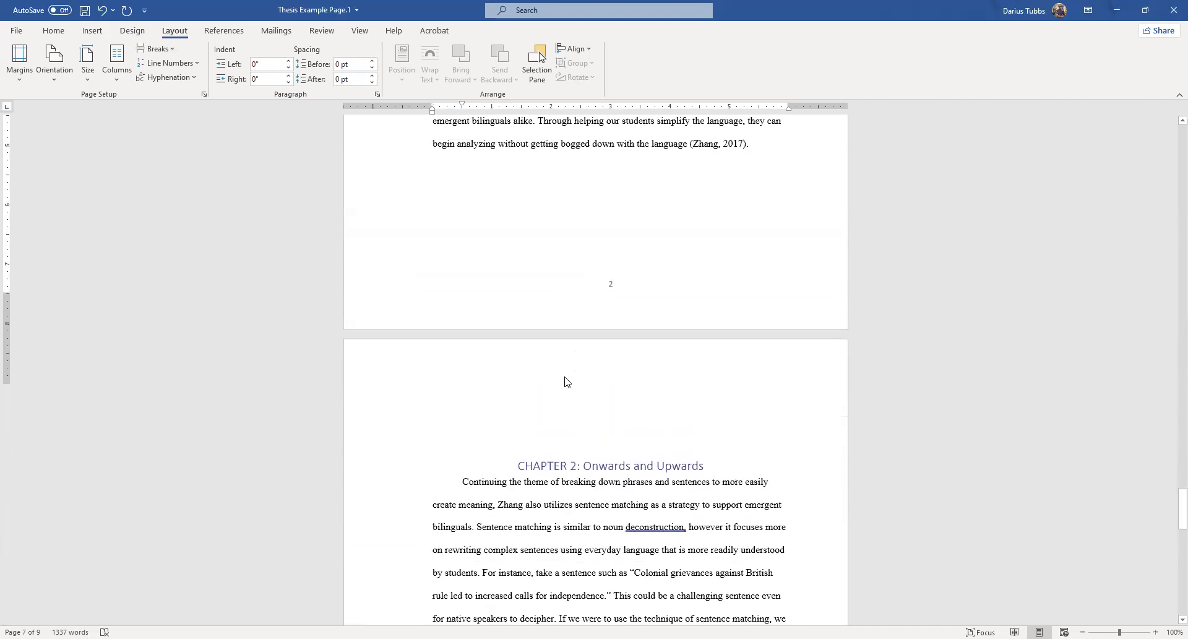
{"action": "scroll", "coordinate": [470, 214], "scroll_direction": "up", "scroll_amount": 1}
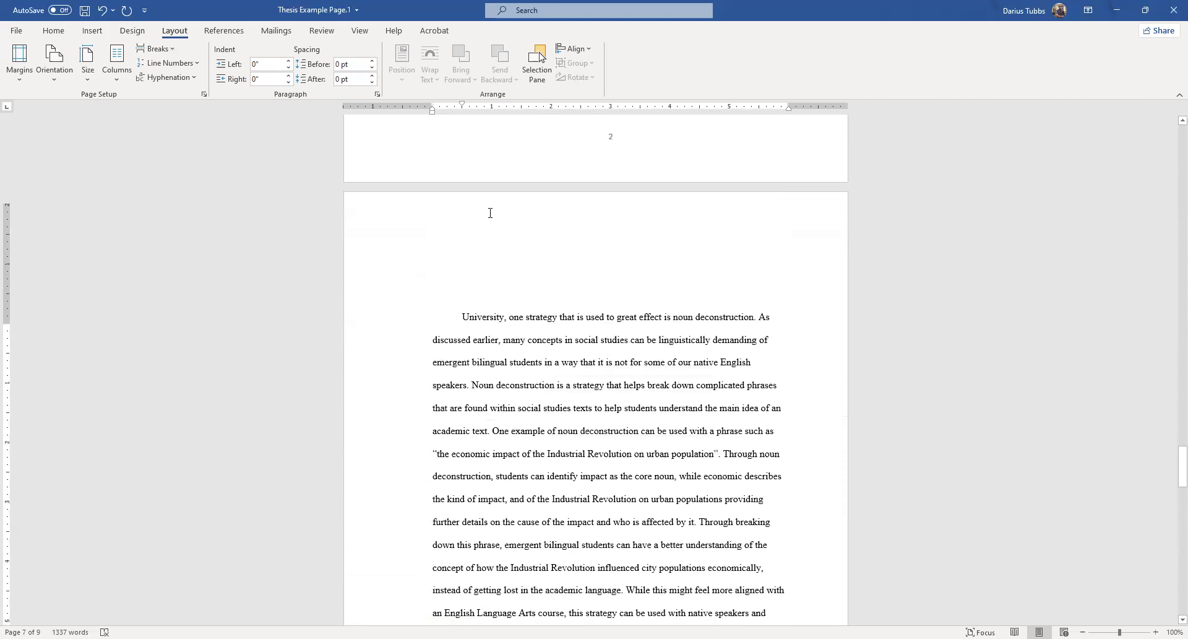
Set the top margin to 1.5" for only the selected text of Chapter 1's third page.
{"action": "left_click_drag", "start_coordinate": [461, 270], "coordinate": [744, 278]}
{"action": "scroll", "coordinate": [691, 368], "scroll_direction": "up", "scroll_amount": 15}
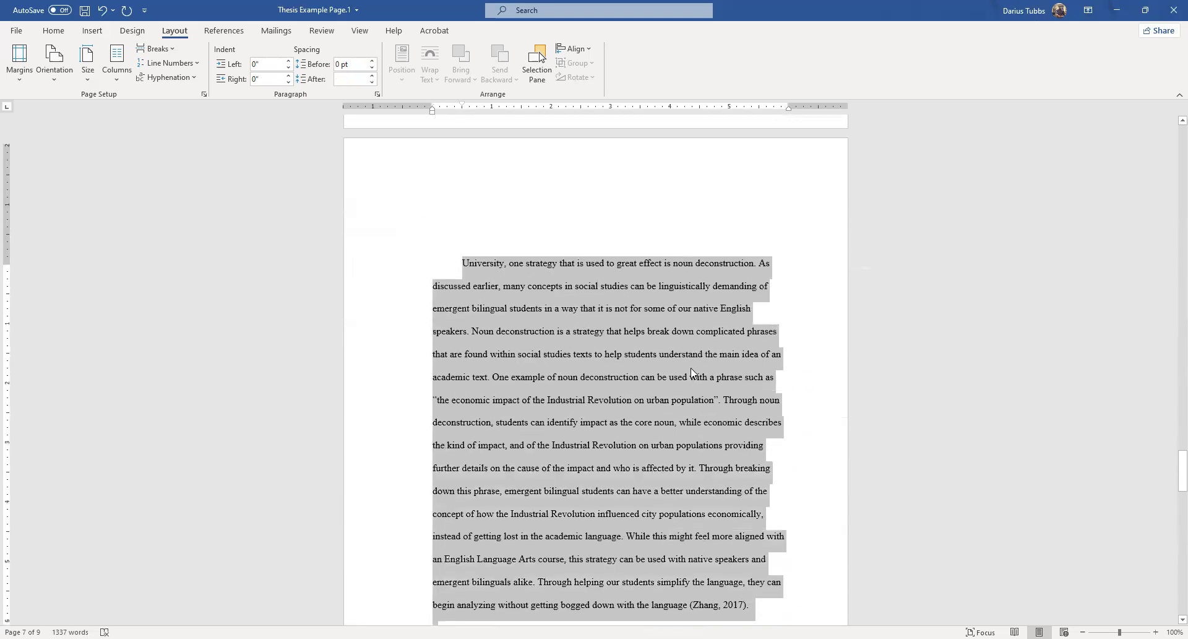
{"action": "left_click", "coordinate": [205, 94]}
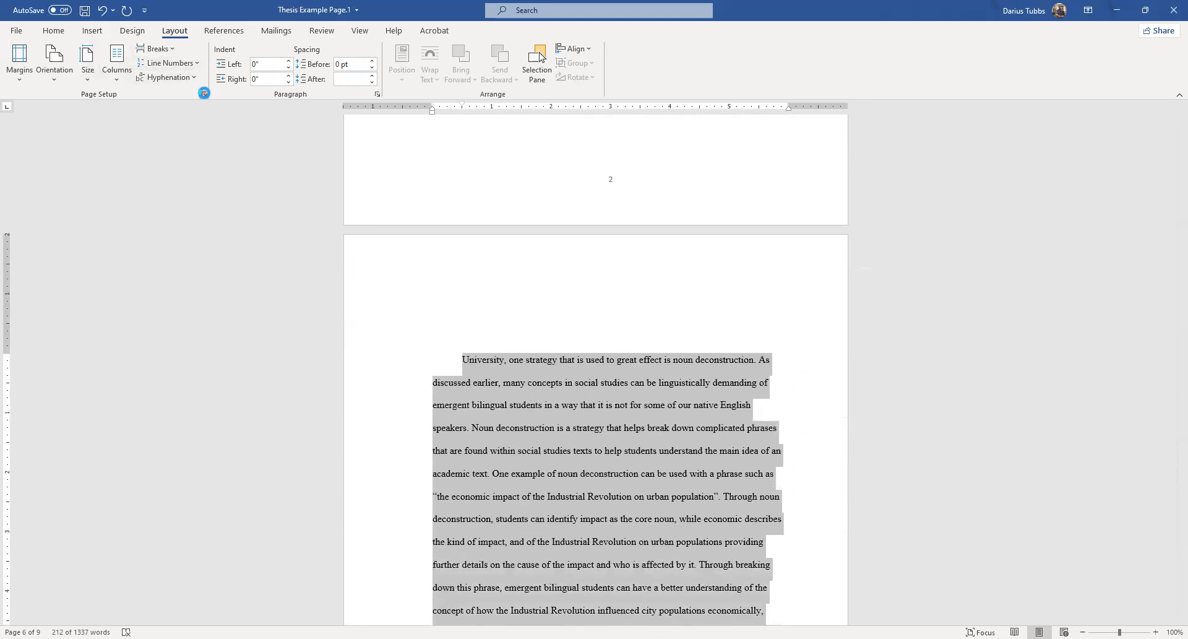
{"action": "left_click", "coordinate": [575, 205]}
{"action": "left_click", "coordinate": [574, 204]}
{"action": "left_click", "coordinate": [574, 205]}
{"action": "left_click", "coordinate": [574, 204]}
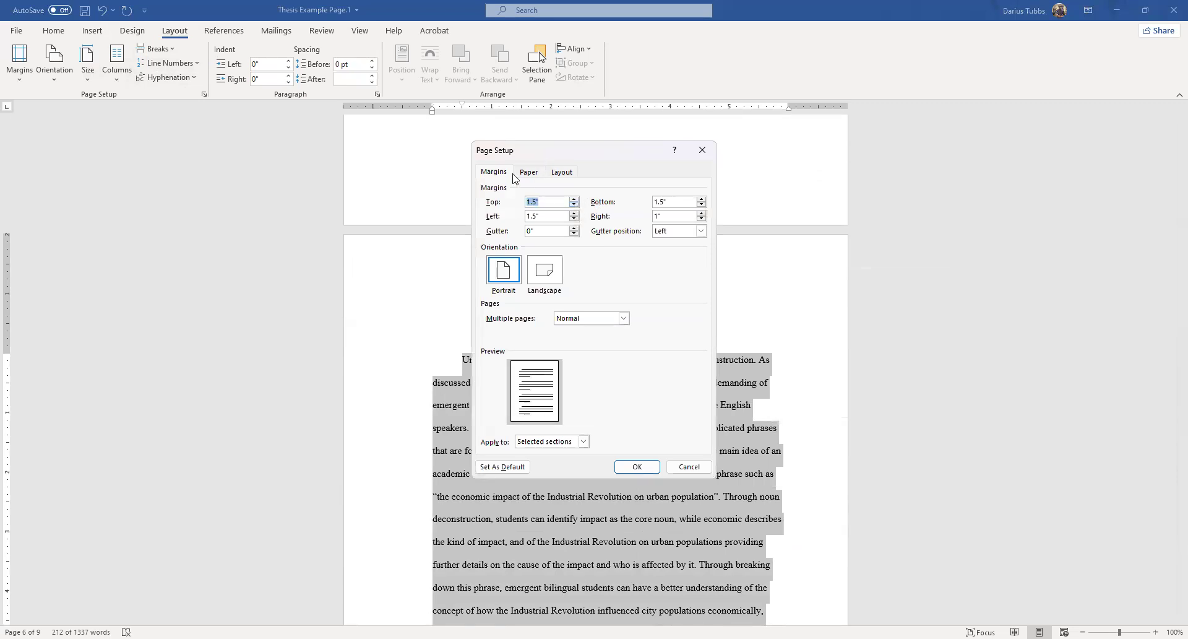
{"action": "left_click", "coordinate": [575, 440]}
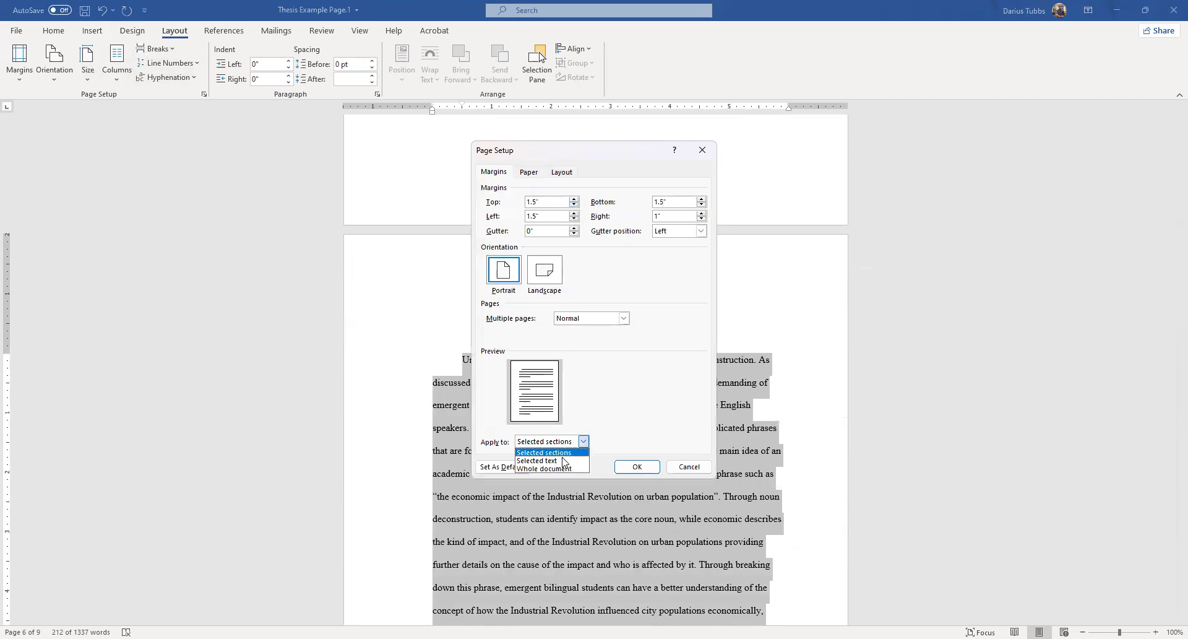
{"action": "left_click", "coordinate": [545, 458]}
{"action": "left_click", "coordinate": [637, 467]}
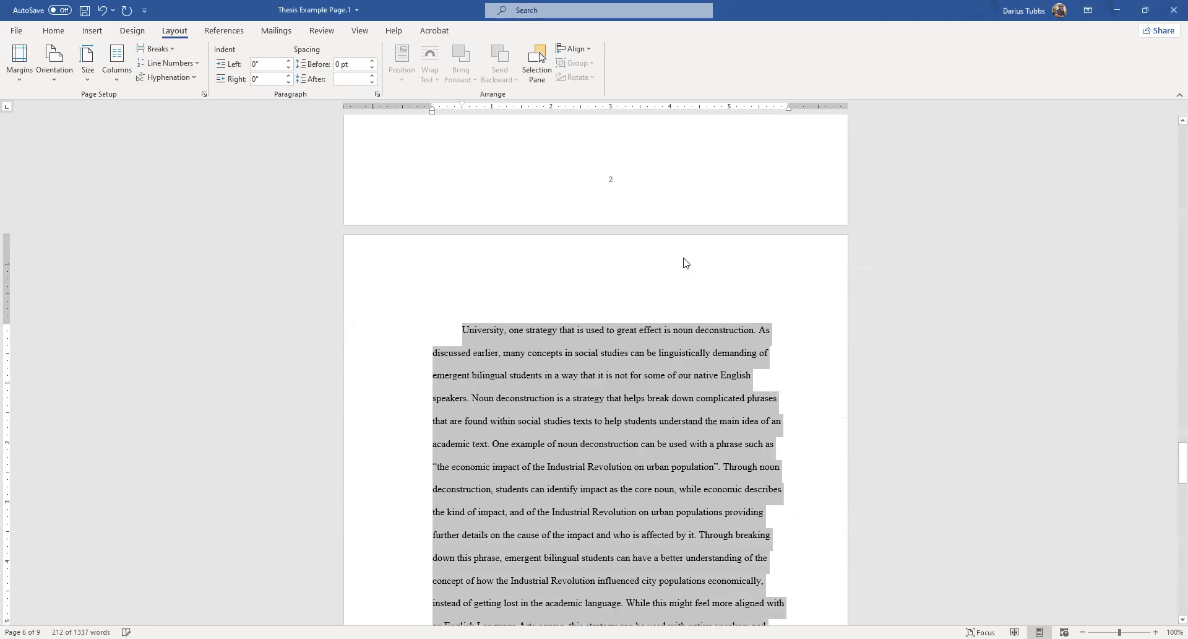
Remove the extra blank line above the Chapter 2 heading.
{"action": "scroll", "coordinate": [646, 324], "scroll_direction": "down", "scroll_amount": 10}
{"action": "left_click", "coordinate": [707, 355]}
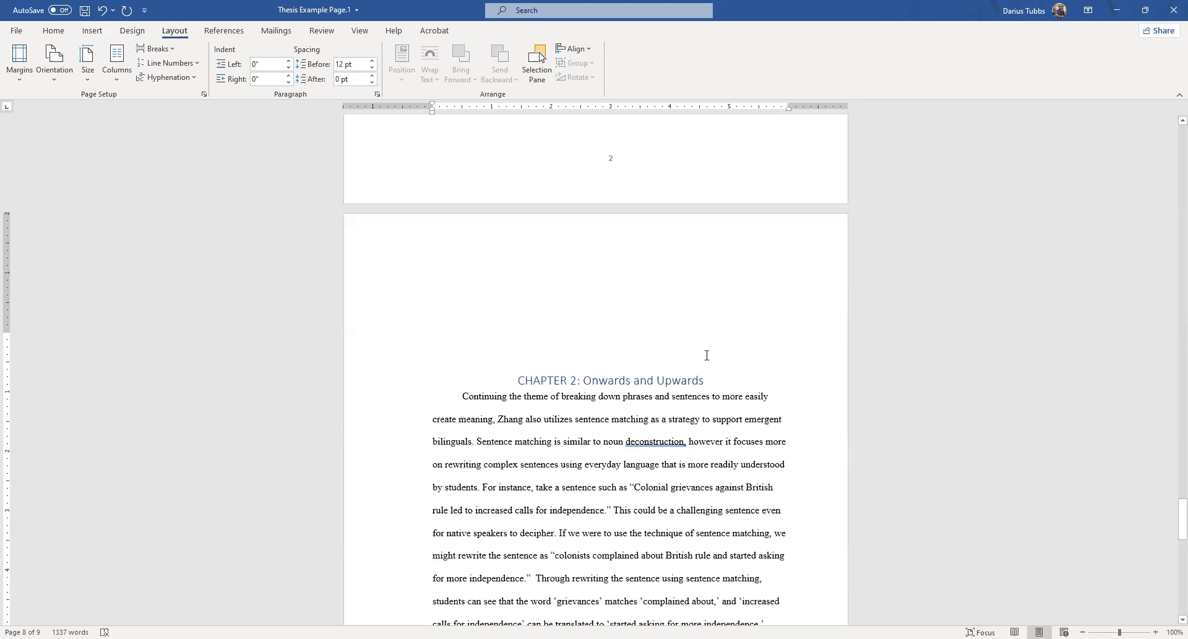
{"action": "key", "text": "BackSpace"}
{"action": "key", "text": "BackSpace"}
{"action": "key", "text": "BackSpace"}
{"action": "key", "text": "BackSpace"}
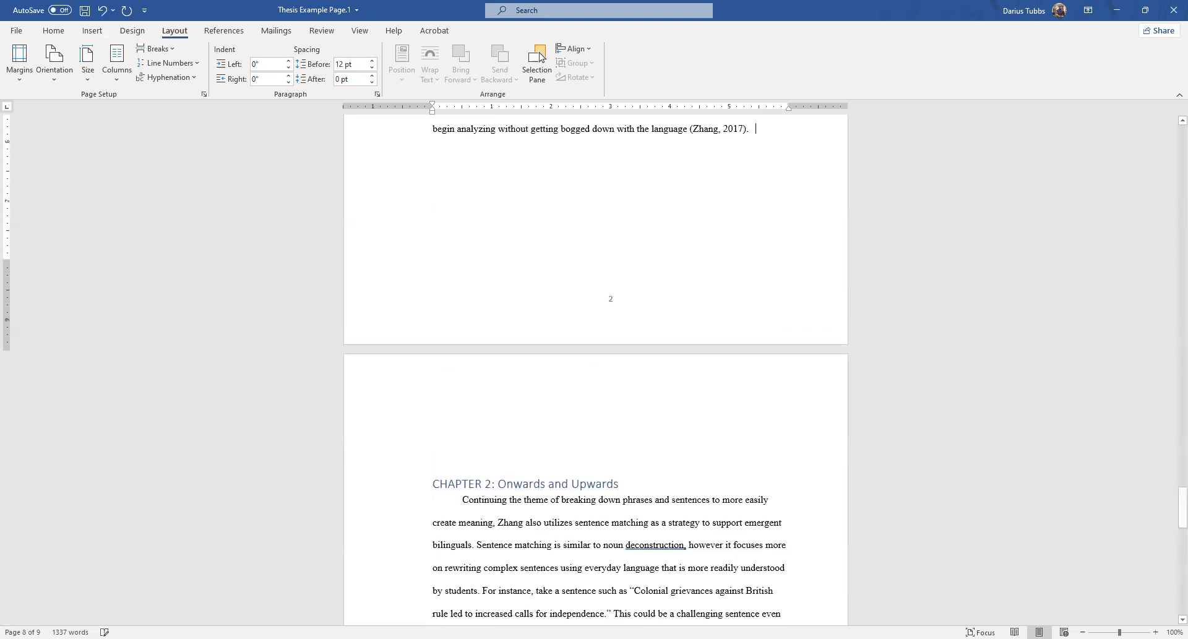
Center the heading "CHAPTER 2: Onwards and Upwards" on its page.
{"action": "triple_click", "coordinate": [503, 484]}
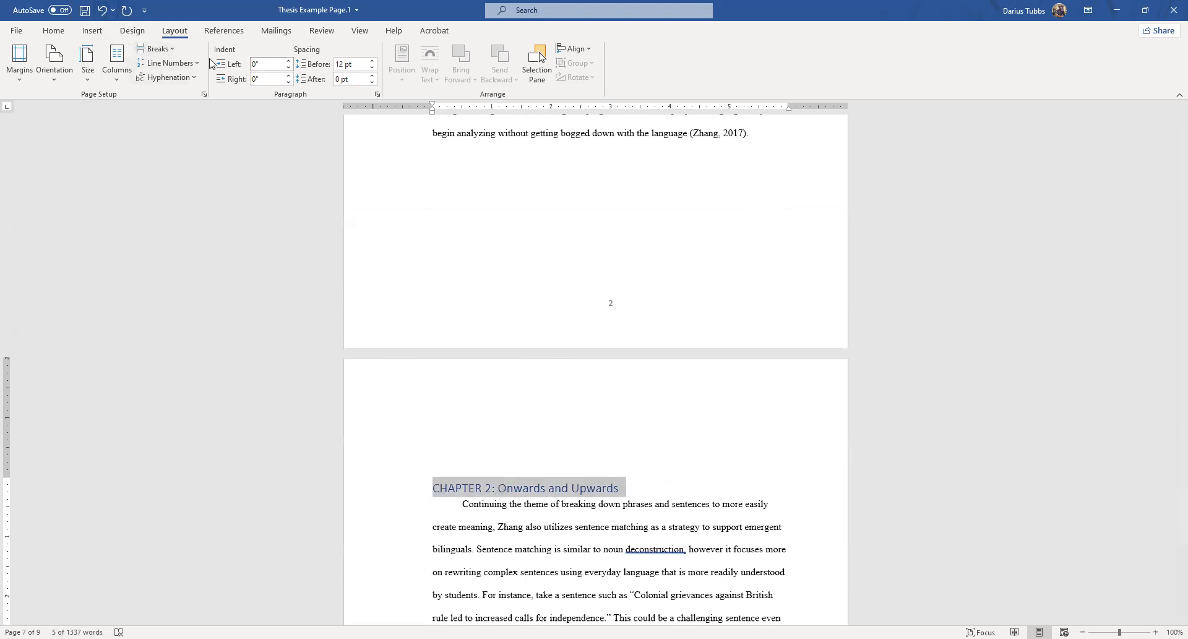
{"action": "left_click", "coordinate": [53, 30]}
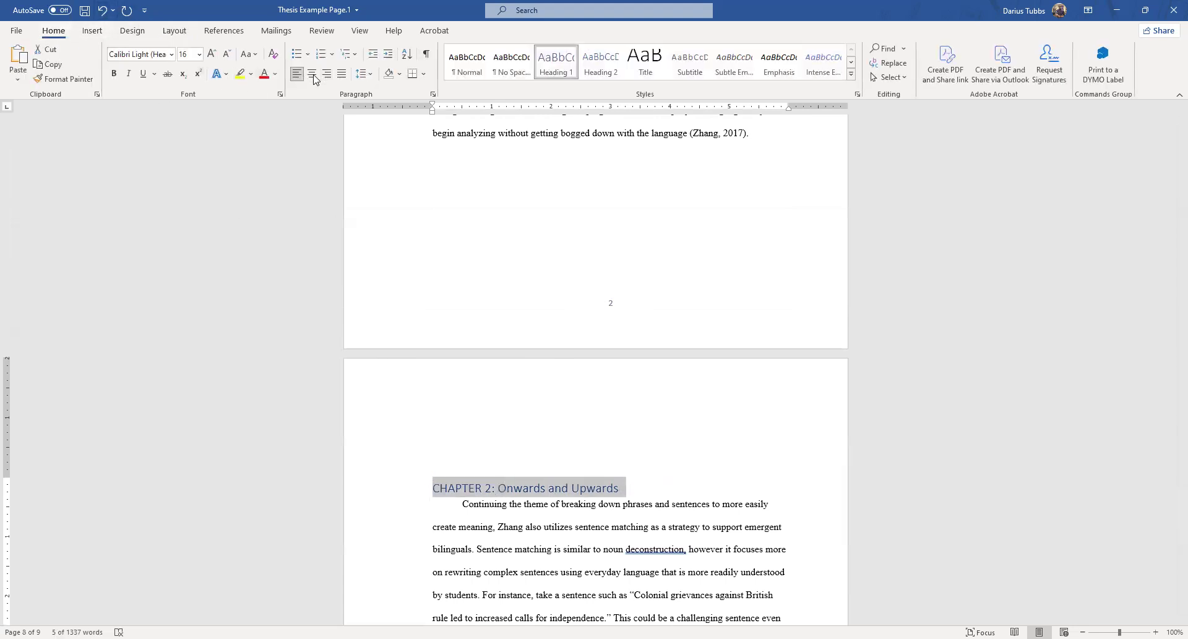
{"action": "left_click", "coordinate": [313, 75]}
{"action": "left_click", "coordinate": [443, 458]}
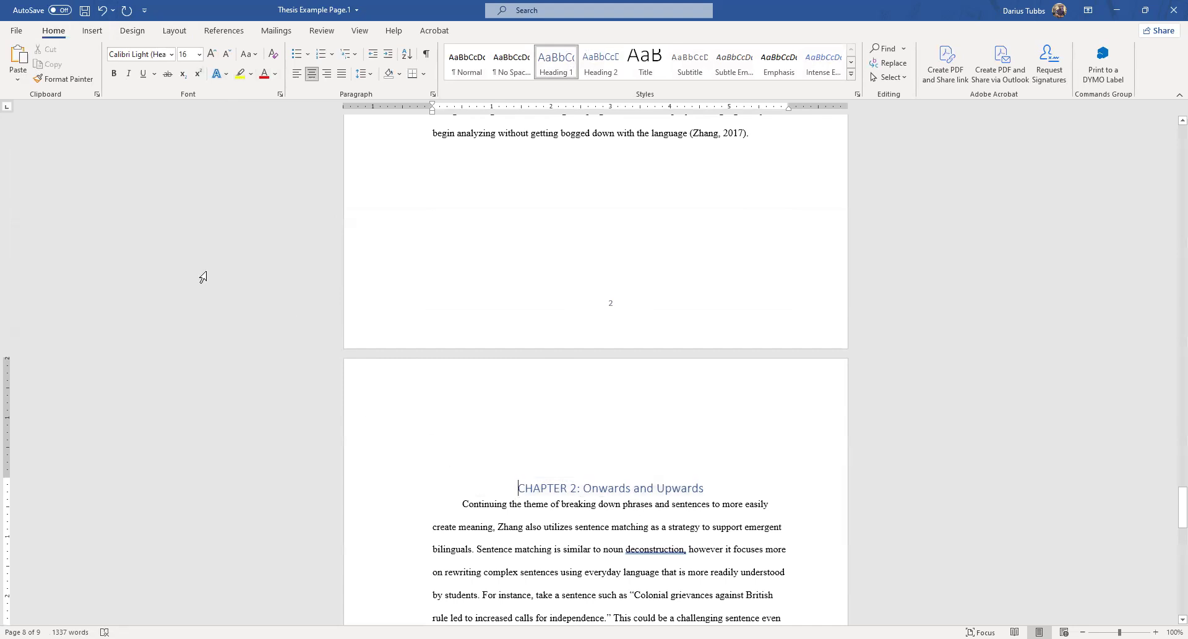
Increase the line spacing across the Chapter 2 heading and its opening text, checking the chapter's layout.
{"action": "left_click_drag", "start_coordinate": [633, 593], "coordinate": [656, 625]}
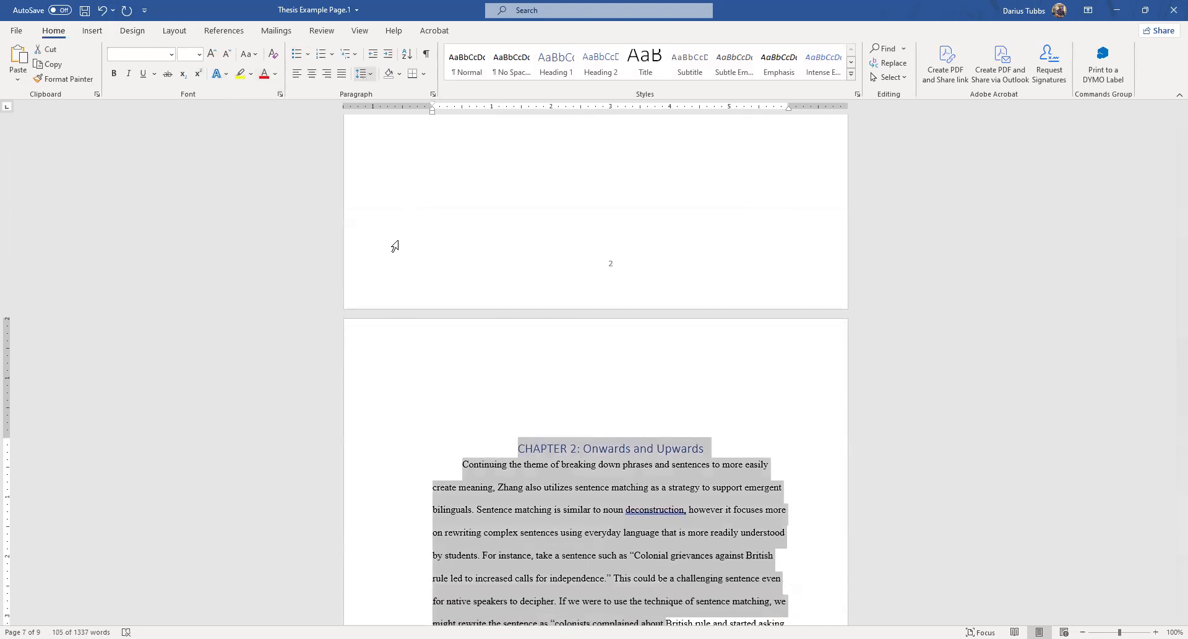
{"action": "left_click", "coordinate": [584, 448]}
{"action": "scroll", "coordinate": [534, 433], "scroll_direction": "down", "scroll_amount": 4}
{"action": "scroll", "coordinate": [534, 433], "scroll_direction": "down", "scroll_amount": 9}
{"action": "scroll", "coordinate": [549, 443], "scroll_direction": "up", "scroll_amount": 5}
{"action": "scroll", "coordinate": [550, 443], "scroll_direction": "up", "scroll_amount": 8}
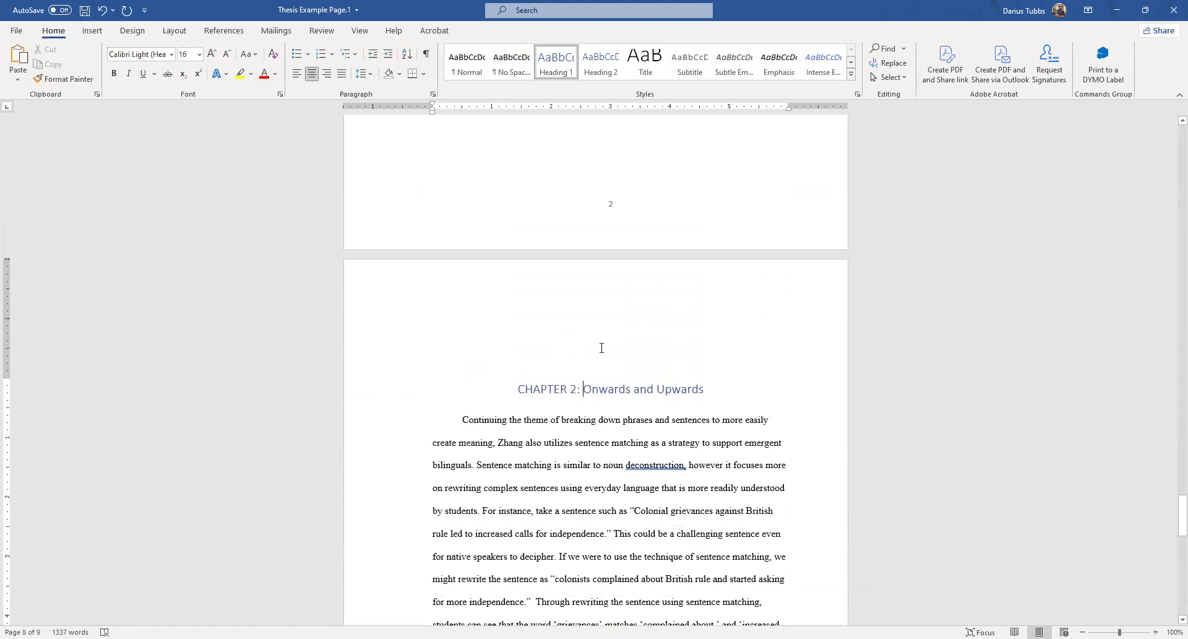
Set the top margin to 1.5" for only the selected text of Chapter 2's second page, starting at "comprehension".
{"action": "scroll", "coordinate": [601, 347], "scroll_direction": "up", "scroll_amount": 1}
{"action": "scroll", "coordinate": [604, 353], "scroll_direction": "down", "scroll_amount": 10}
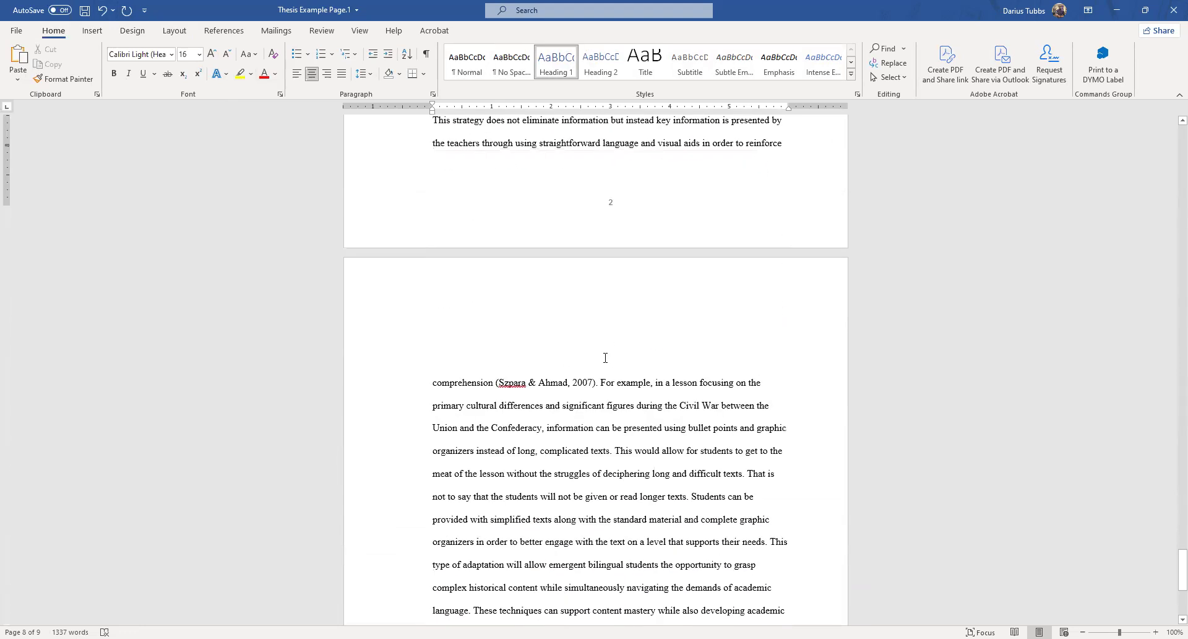
{"action": "scroll", "coordinate": [606, 357], "scroll_direction": "down", "scroll_amount": 5}
{"action": "scroll", "coordinate": [458, 297], "scroll_direction": "up", "scroll_amount": 2}
{"action": "left_click_drag", "start_coordinate": [431, 248], "coordinate": [644, 600]}
{"action": "scroll", "coordinate": [364, 416], "scroll_direction": "up", "scroll_amount": 3}
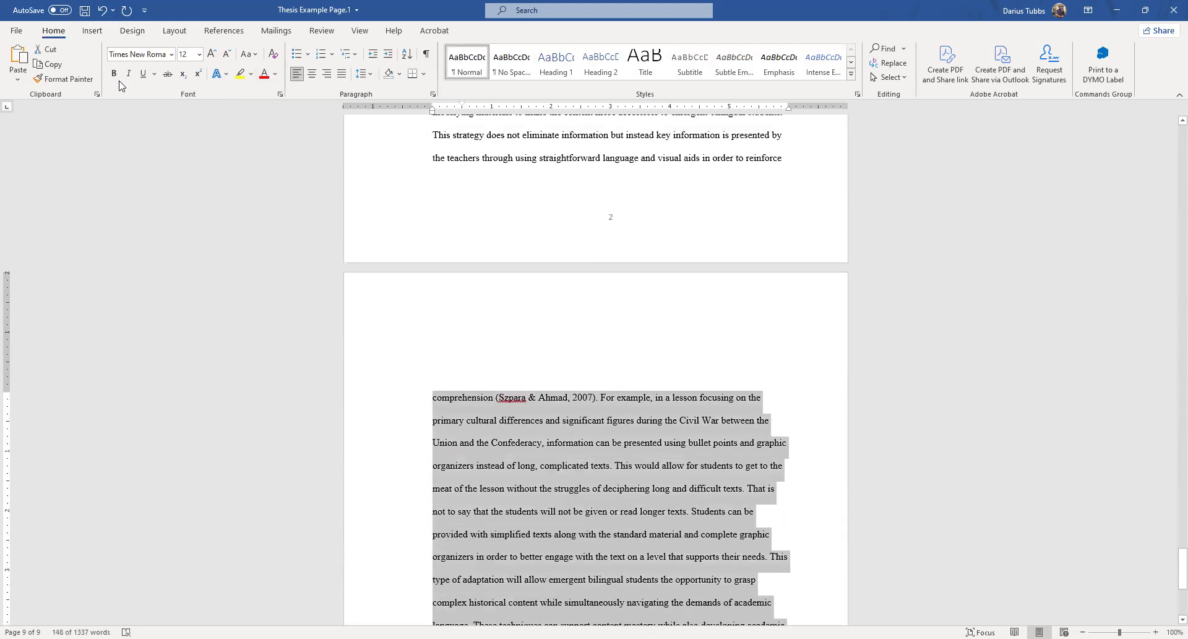
{"action": "left_click", "coordinate": [174, 30]}
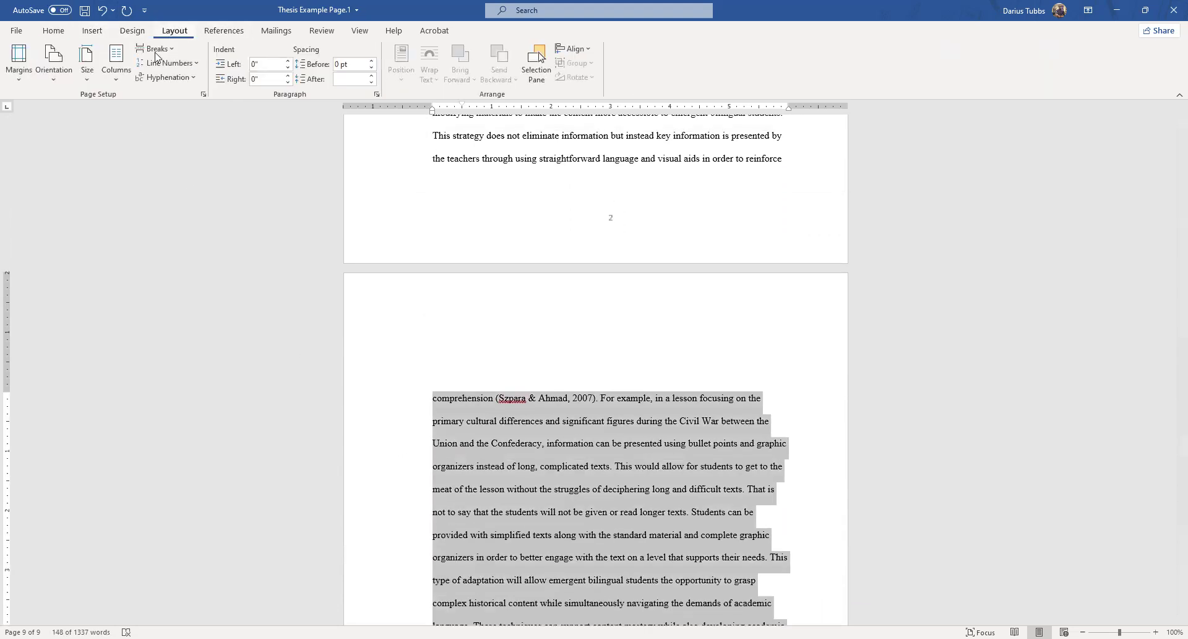
{"action": "left_click", "coordinate": [203, 94]}
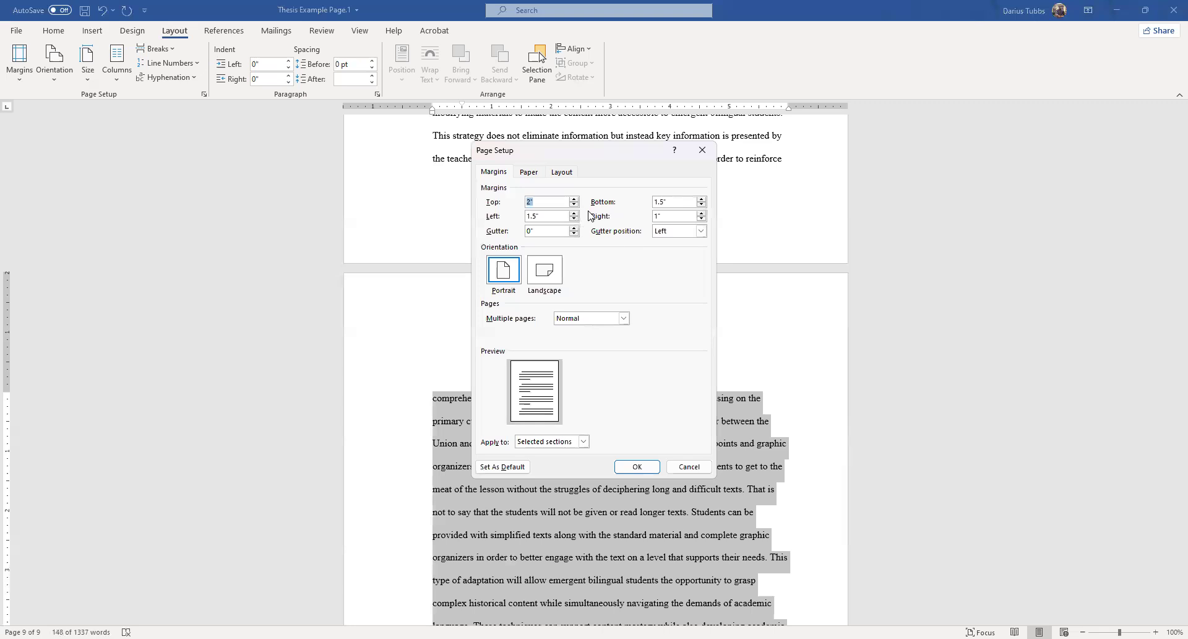
{"action": "left_click", "coordinate": [574, 206]}
{"action": "left_click", "coordinate": [575, 205]}
{"action": "left_click", "coordinate": [575, 205]}
{"action": "left_click", "coordinate": [575, 206]}
{"action": "left_click", "coordinate": [574, 206]}
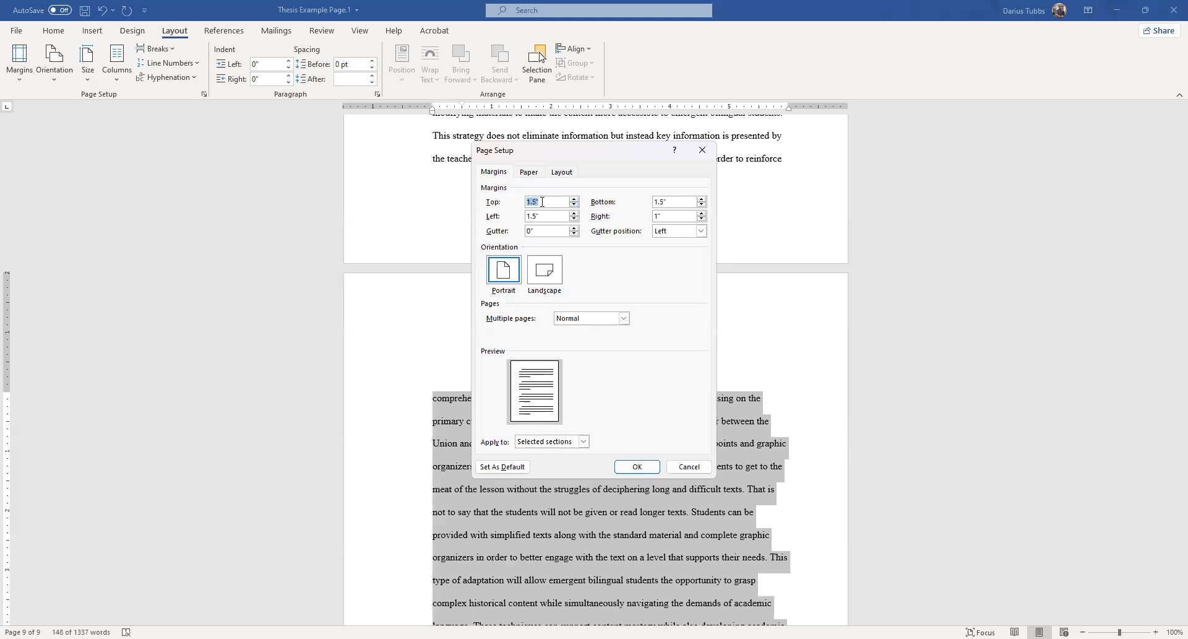
{"action": "left_click", "coordinate": [582, 443]}
{"action": "left_click", "coordinate": [572, 462]}
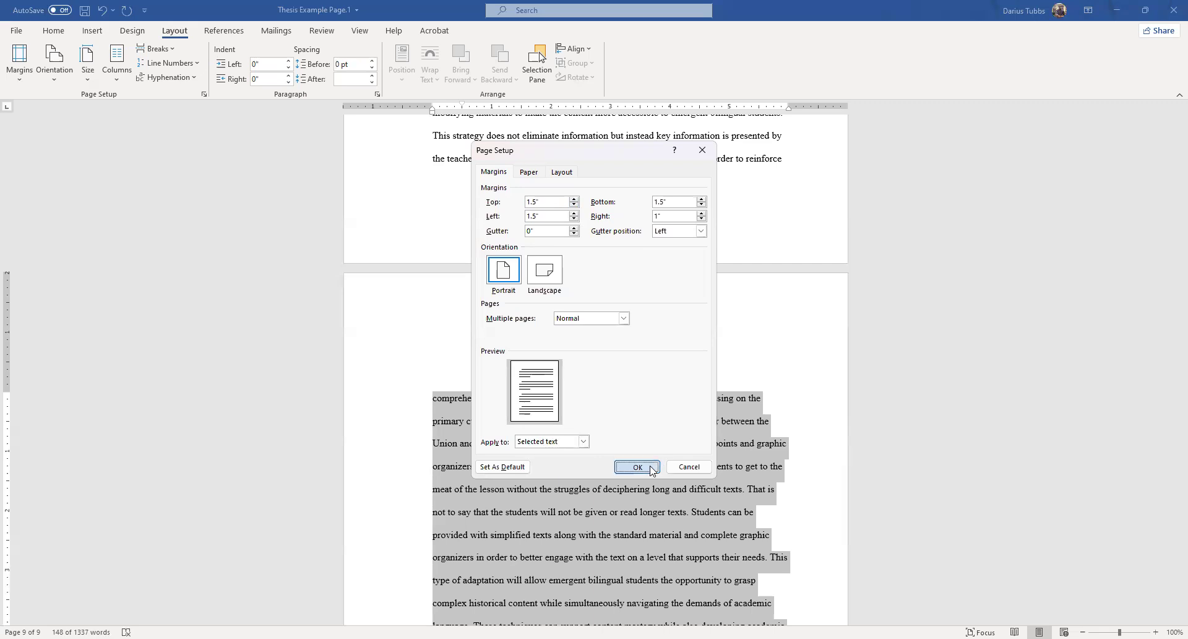
{"action": "left_click", "coordinate": [652, 470]}
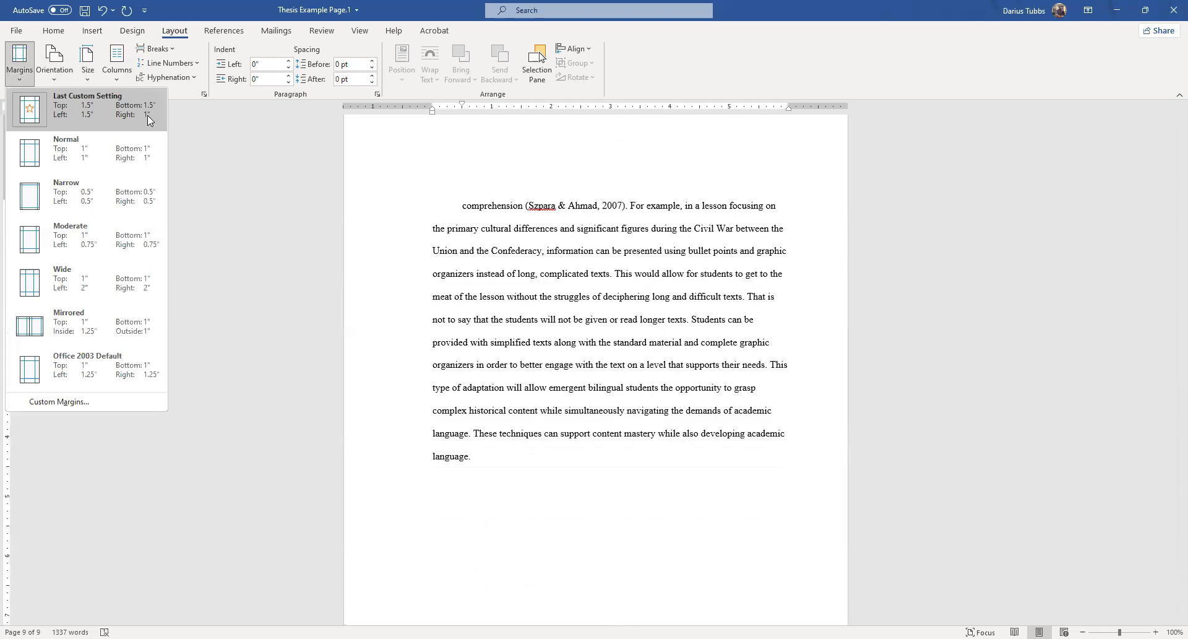
Review the margin presets and the top spacing of Chapter 2's first page.
{"action": "scroll", "coordinate": [584, 256], "scroll_direction": "up", "scroll_amount": 10}
{"action": "scroll", "coordinate": [584, 256], "scroll_direction": "up", "scroll_amount": 3}
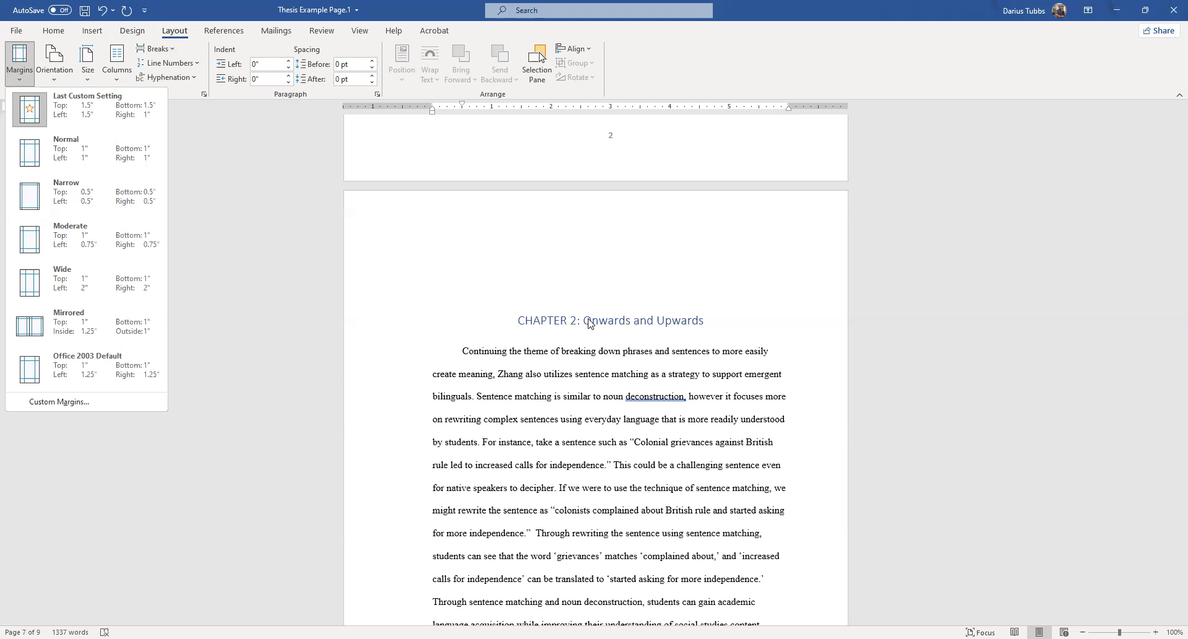
{"action": "left_click", "coordinate": [319, 318]}
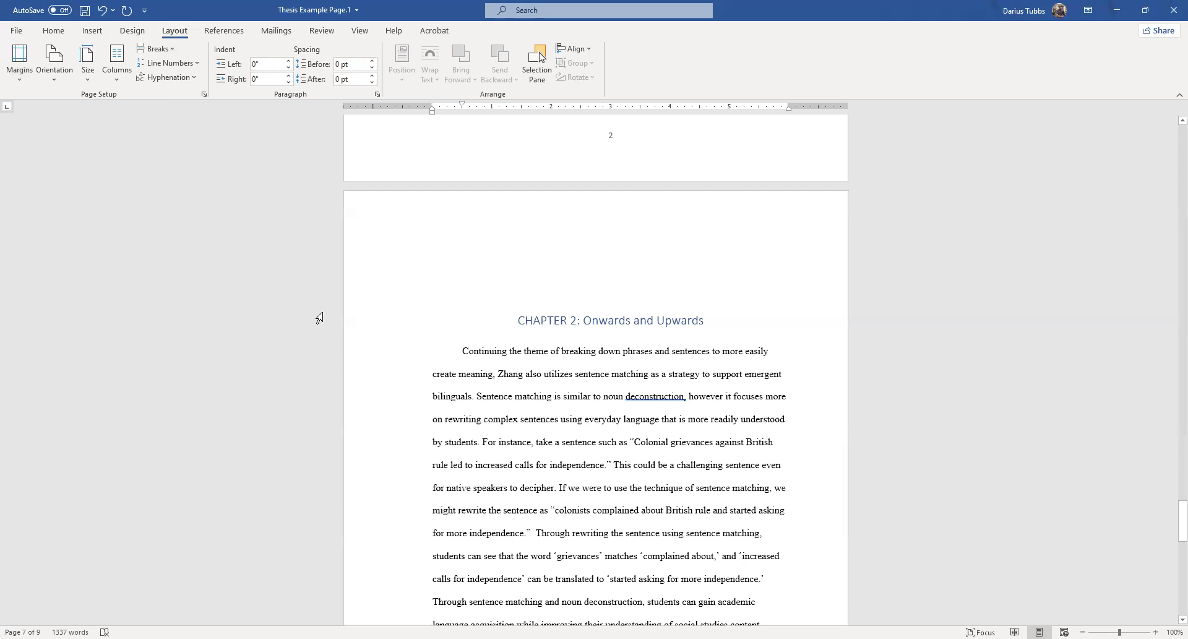